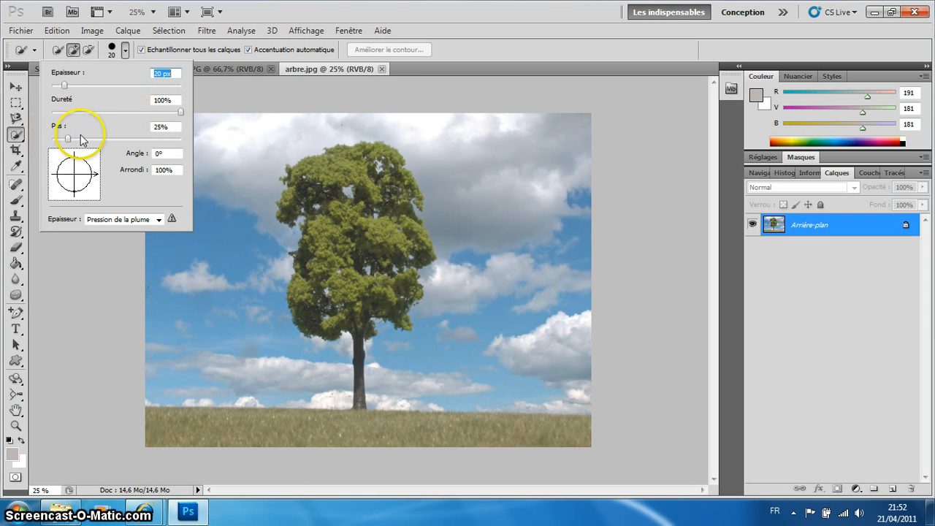
- Set the Quick Selection brush spacing to 20%, keeping pen pressure for size, and select the whole sky around the tree
drag(67, 141, 65, 141)
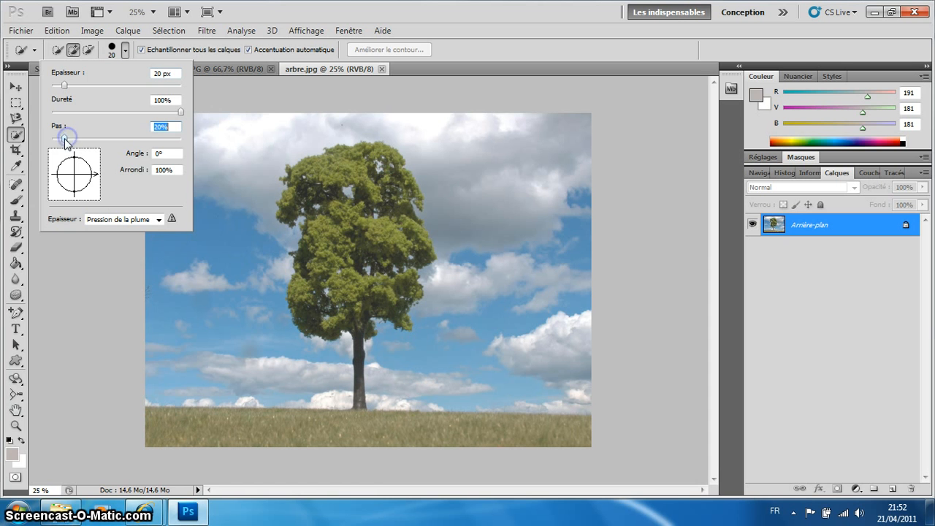
click(158, 220)
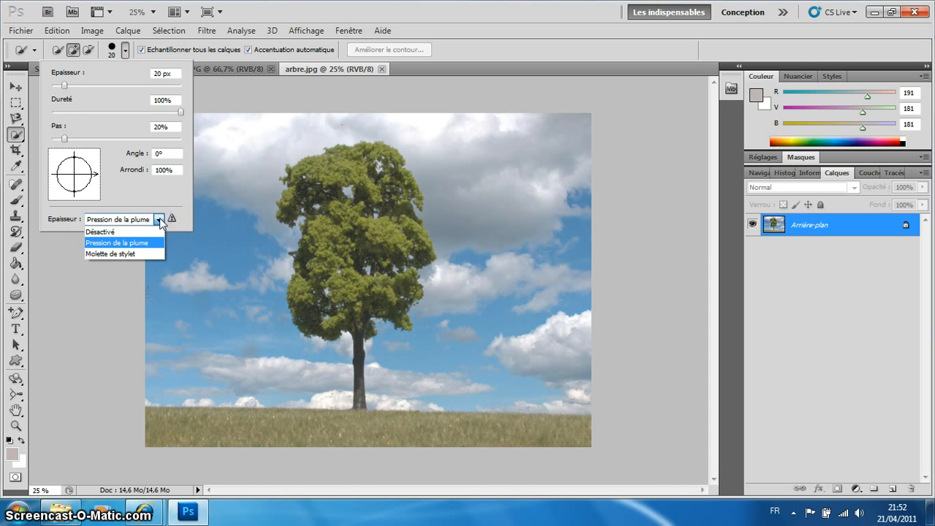
click(103, 247)
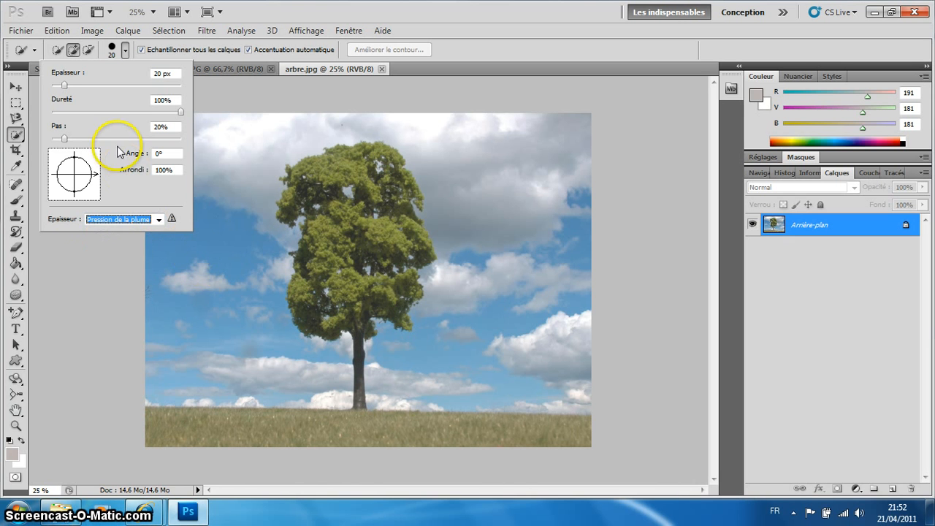
click(66, 313)
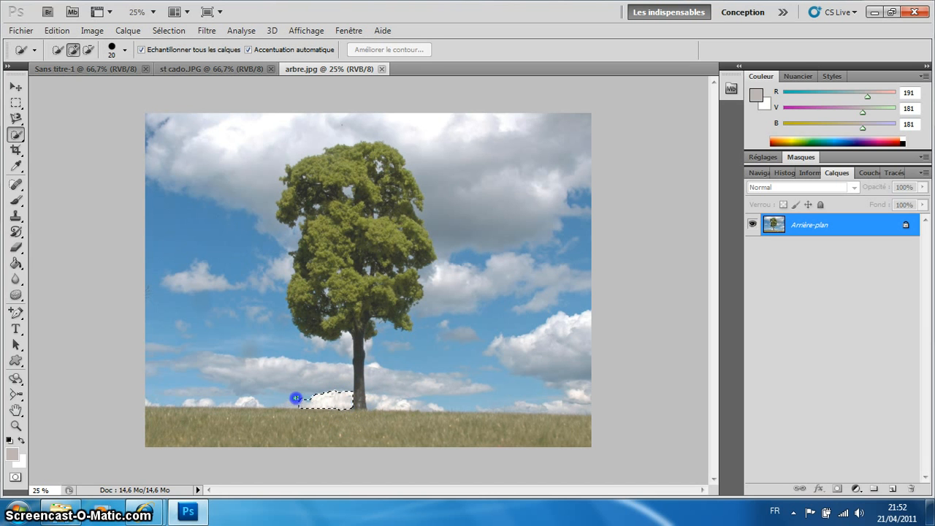
mouse_move(260, 393)
mouse_down()
mouse_move(177, 374)
mouse_move(163, 338)
mouse_move(158, 250)
mouse_up()
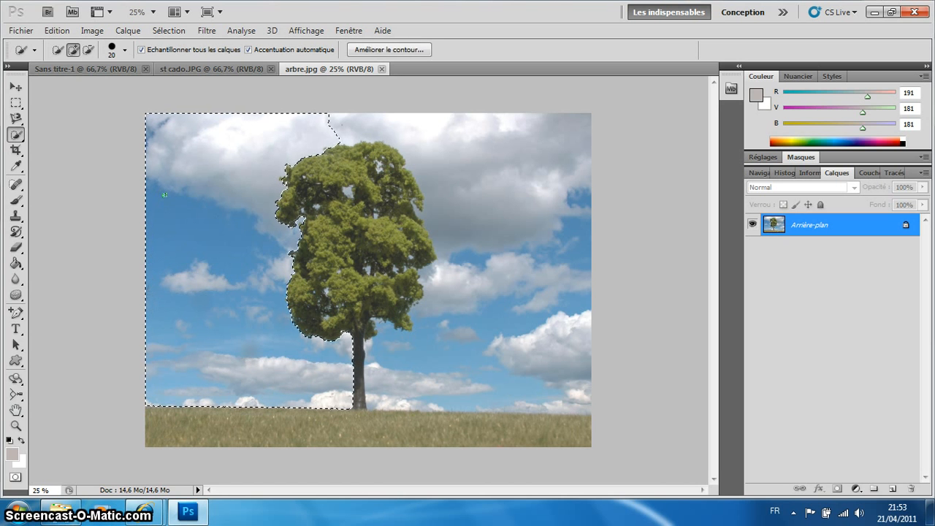
click(343, 120)
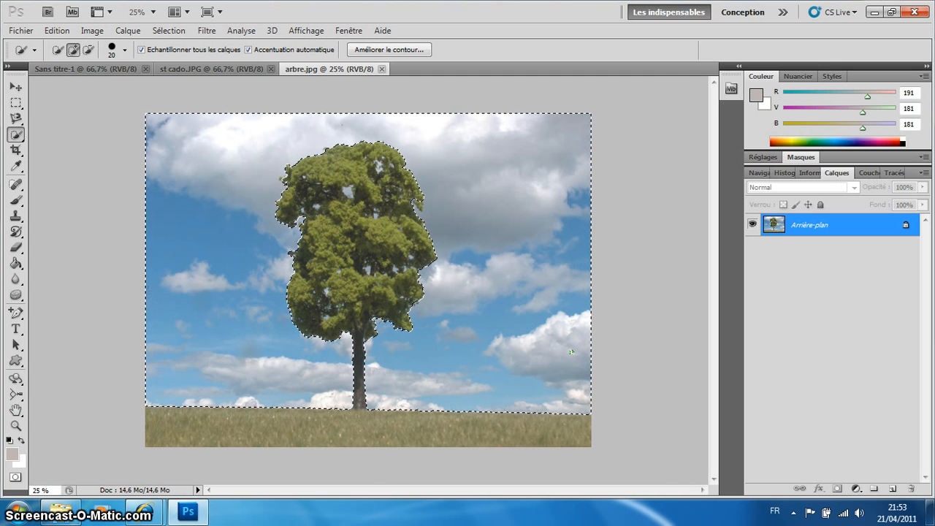
- Reduce the Quick Selection brush to 10 px and add the sky gaps inside the tree's foliage to the selection
key(ctrl+plus)
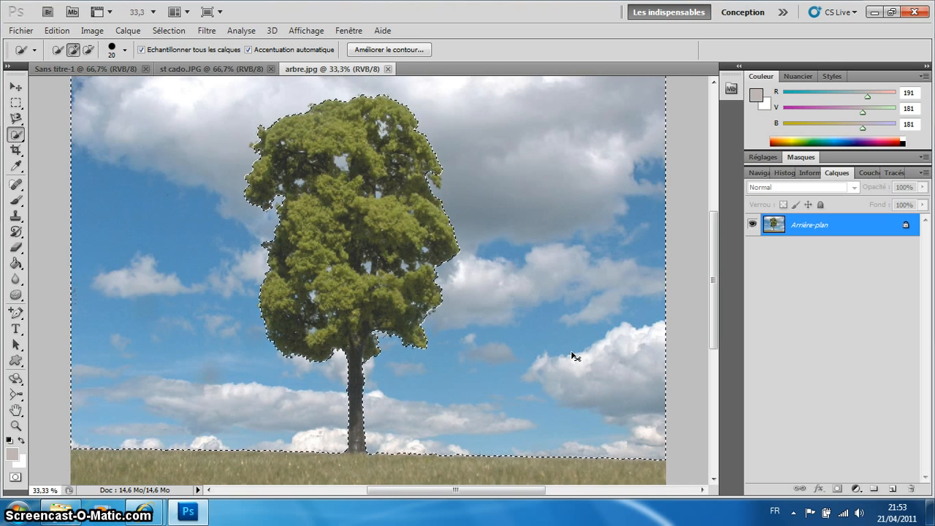
key(ctrl+plus)
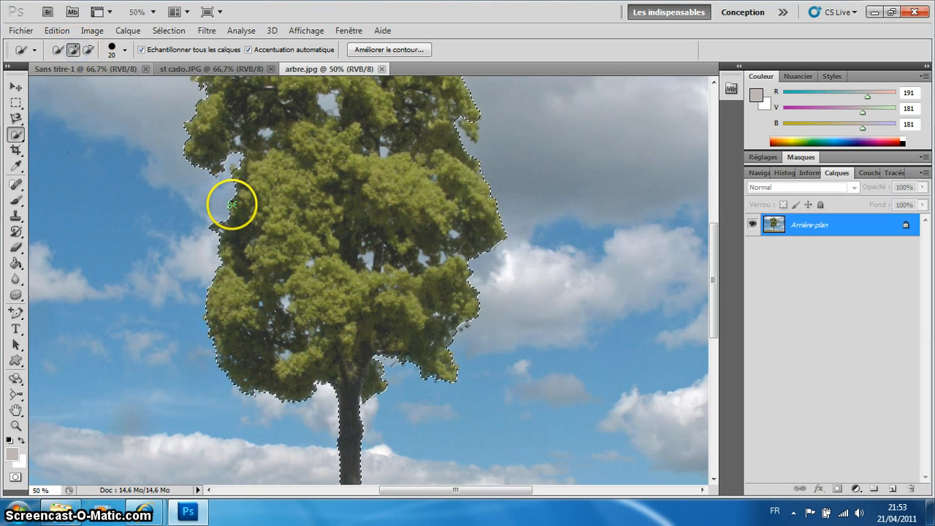
click(127, 57)
drag(67, 84, 57, 85)
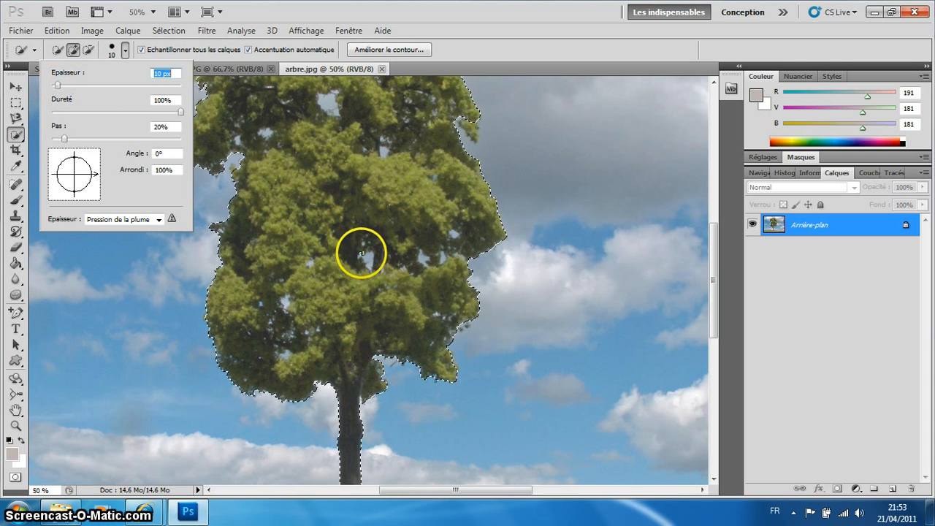
click(367, 257)
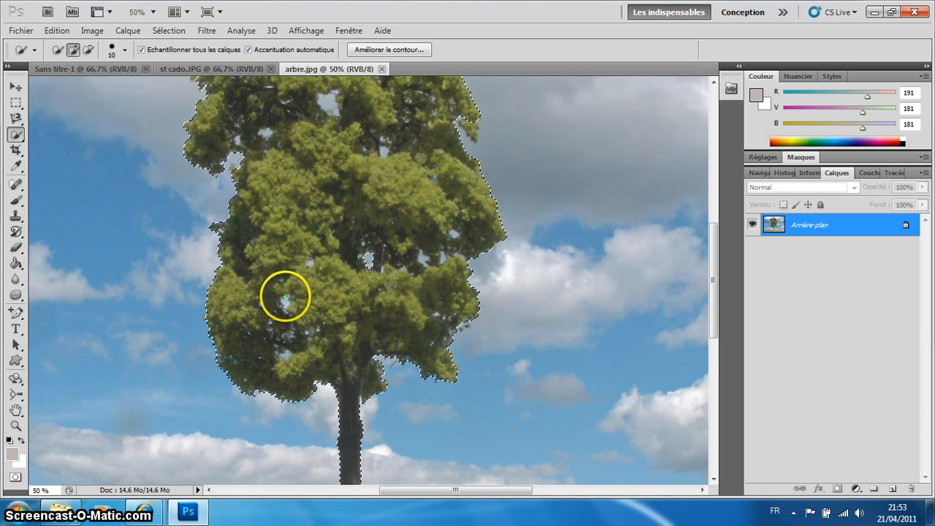
click(285, 296)
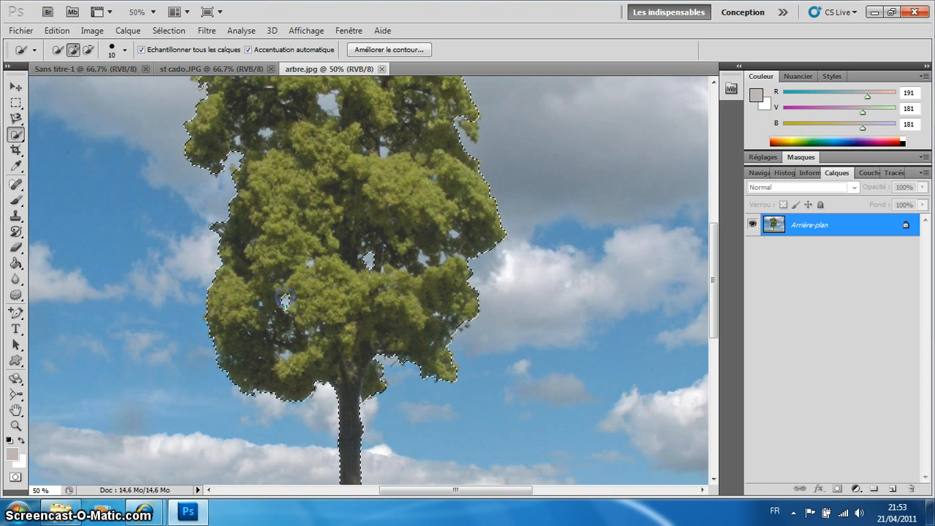
click(321, 97)
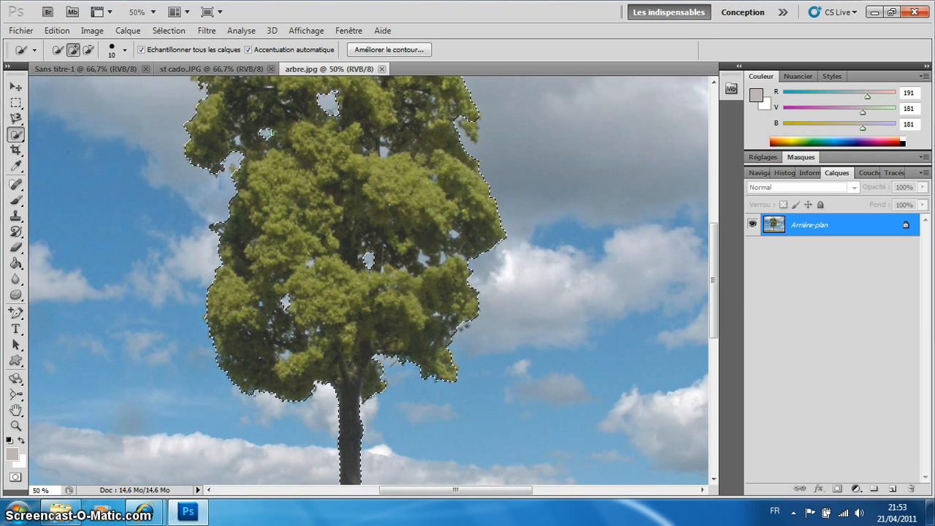
click(421, 254)
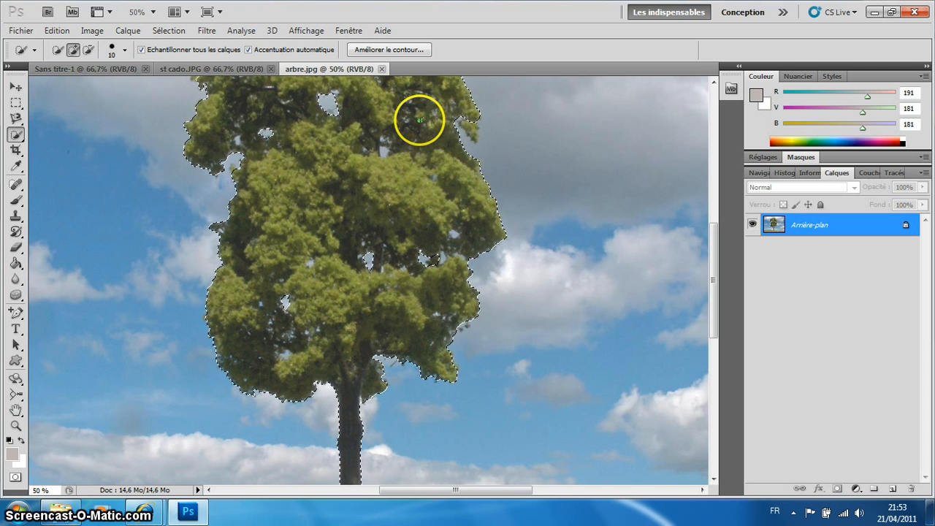
- Subtract the excess foliage beside the gap in the crown's right half and add two more sky gaps in the upper crown
click(88, 50)
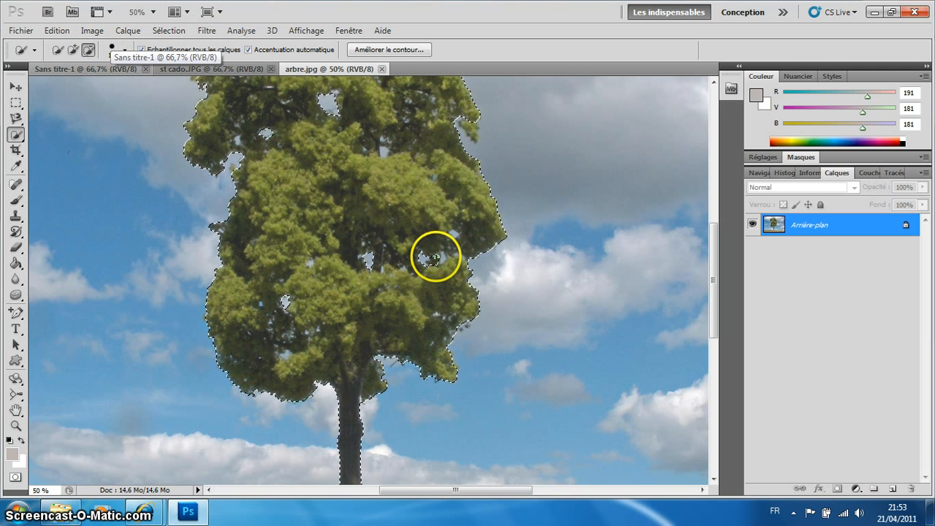
click(435, 255)
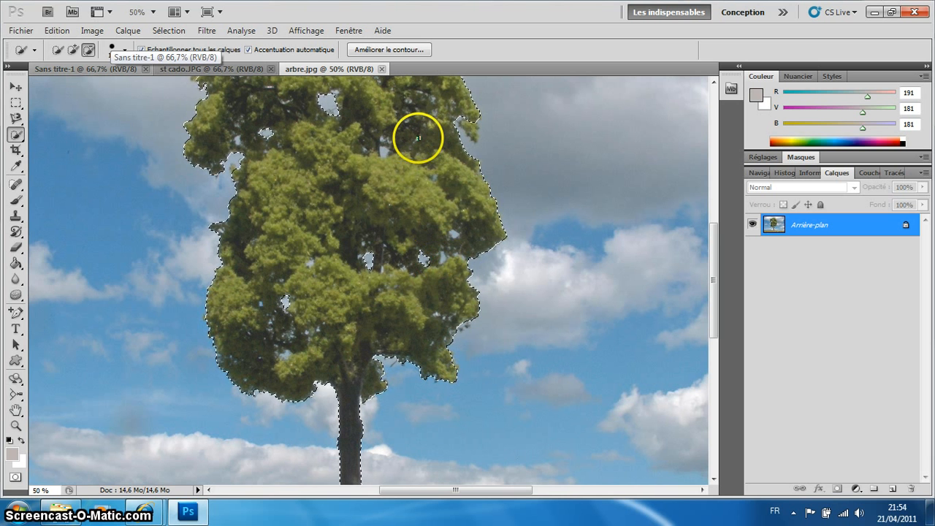
click(73, 50)
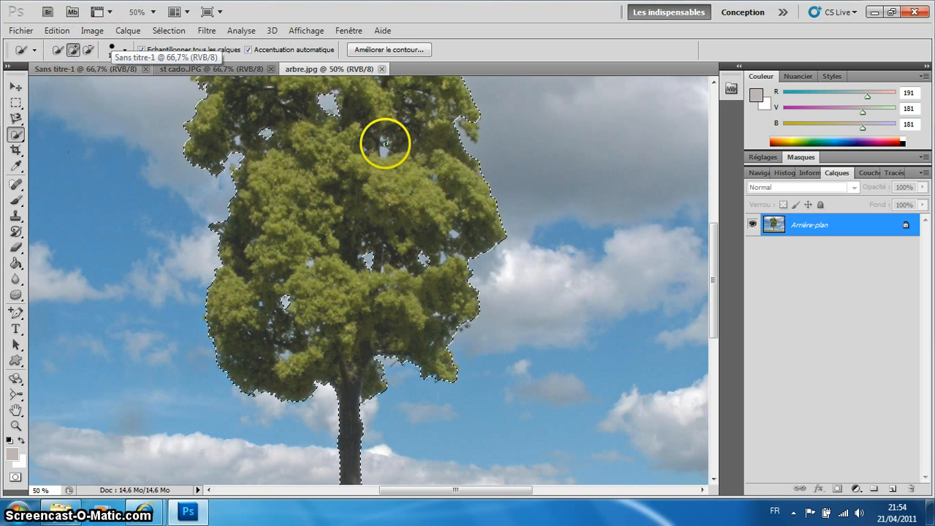
click(381, 149)
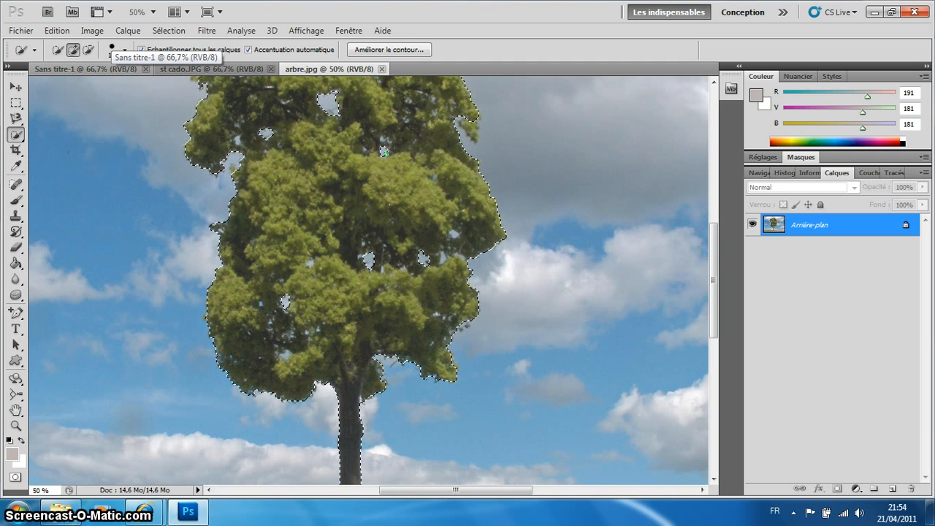
drag(717, 244, 706, 191)
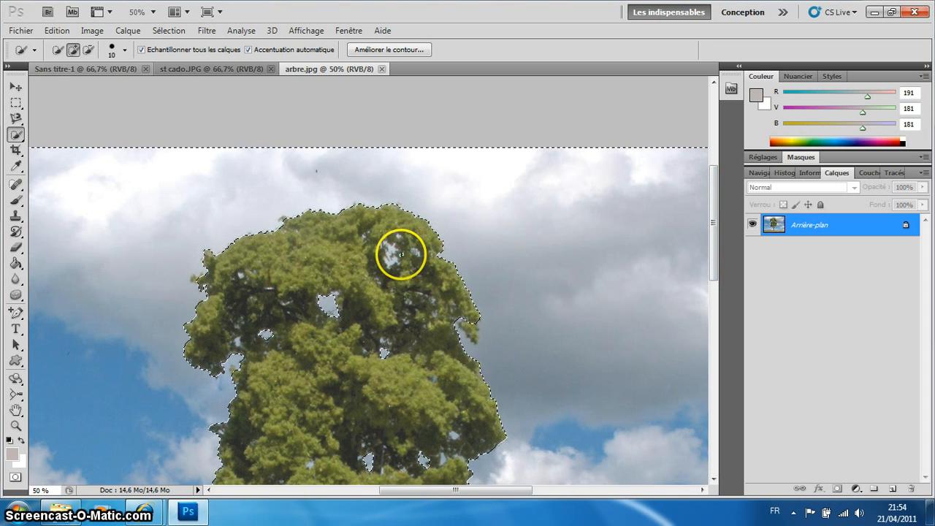
click(389, 245)
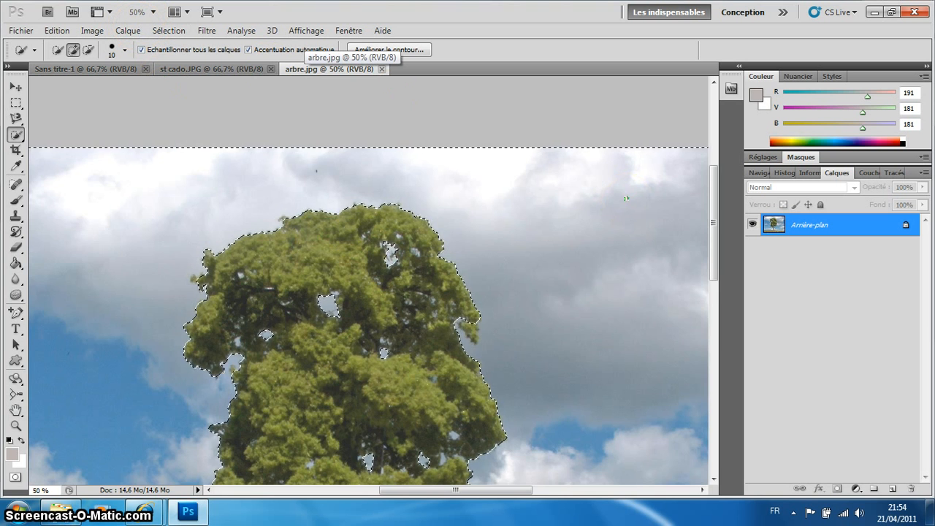
- Fill the selected sky with white in Normal mode at 100% opacity, and undo the fill
key(ctrl+minus)
key(ctrl+minus)
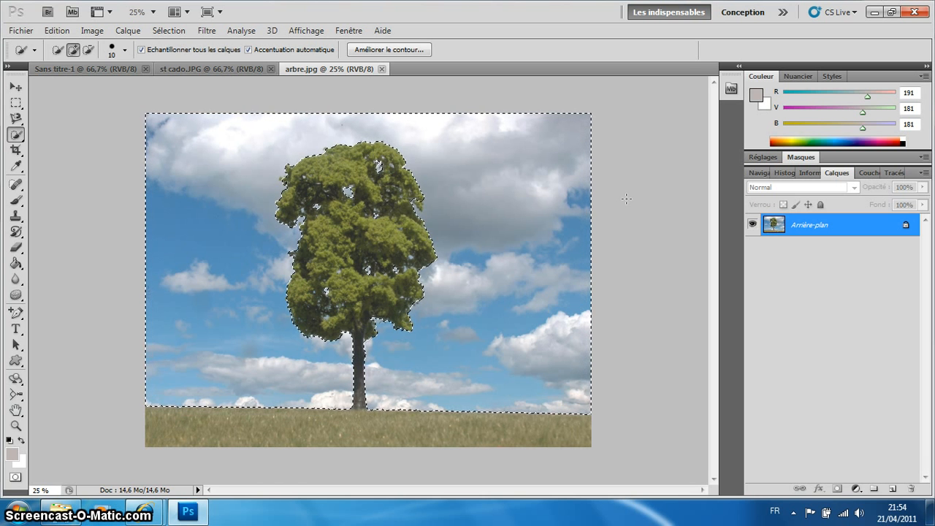
key(shift+F5)
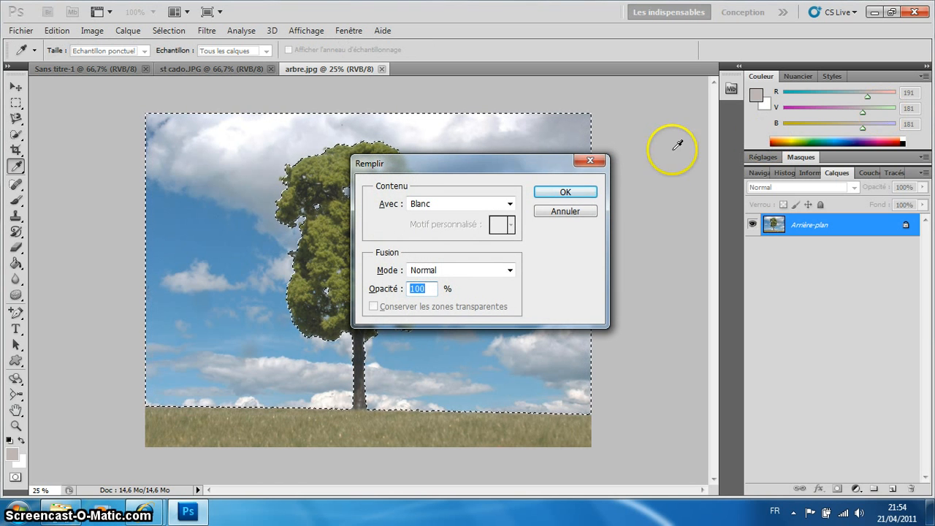
click(565, 192)
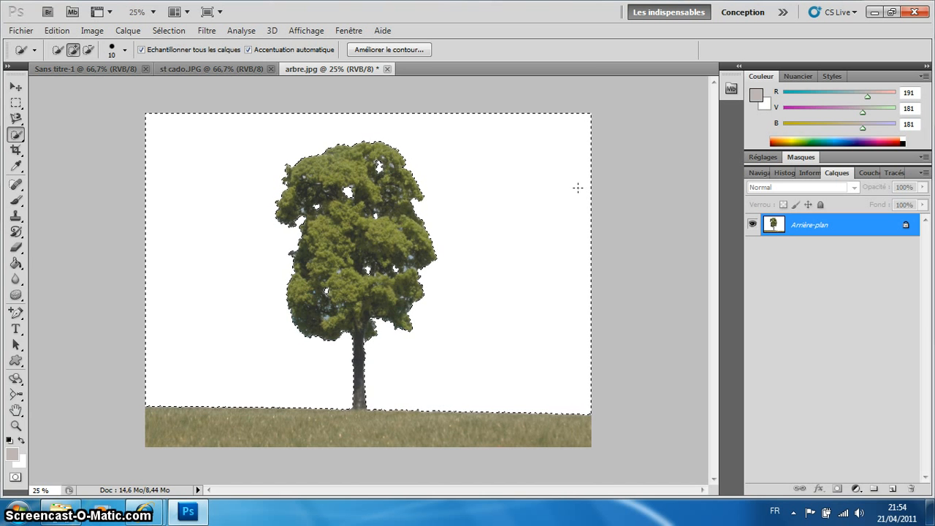
click(57, 30)
click(94, 52)
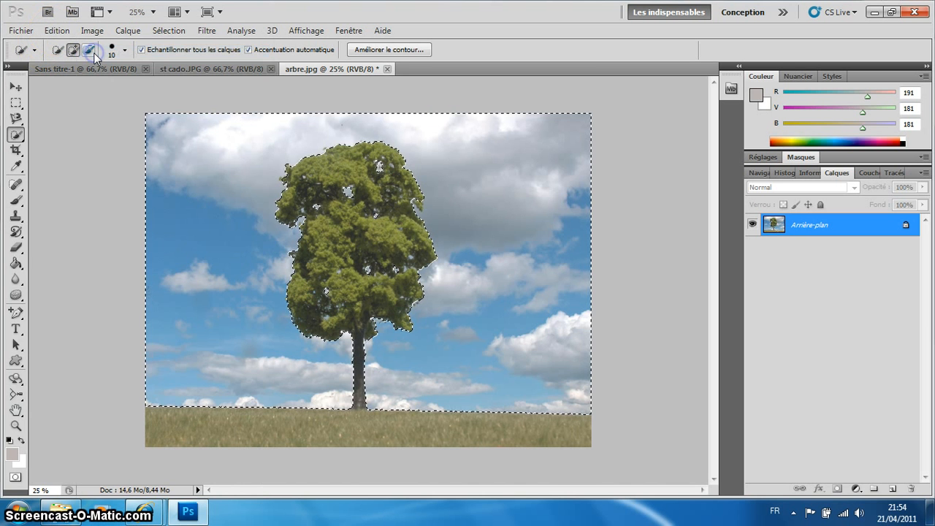
- Deselect the sky and switch to the Magic Wand with a tolerance of 30
key(shift+w)
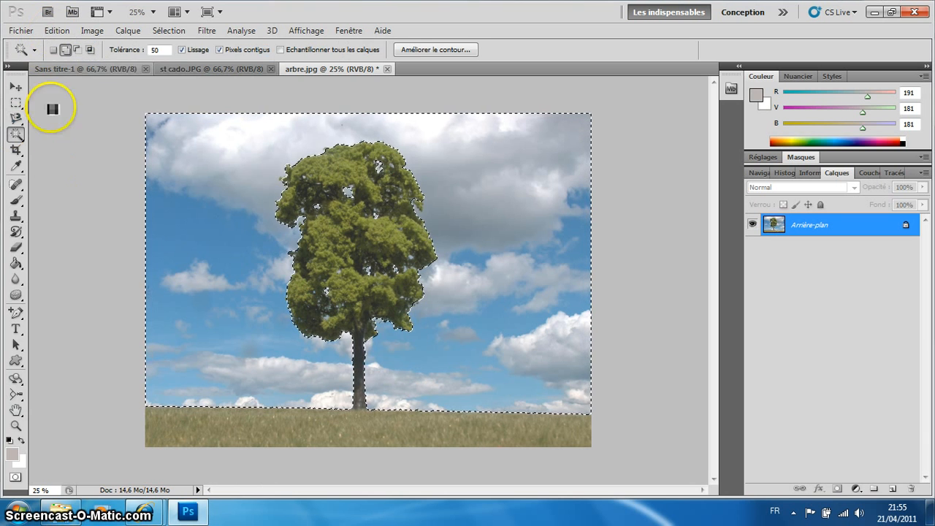
click(168, 30)
click(190, 58)
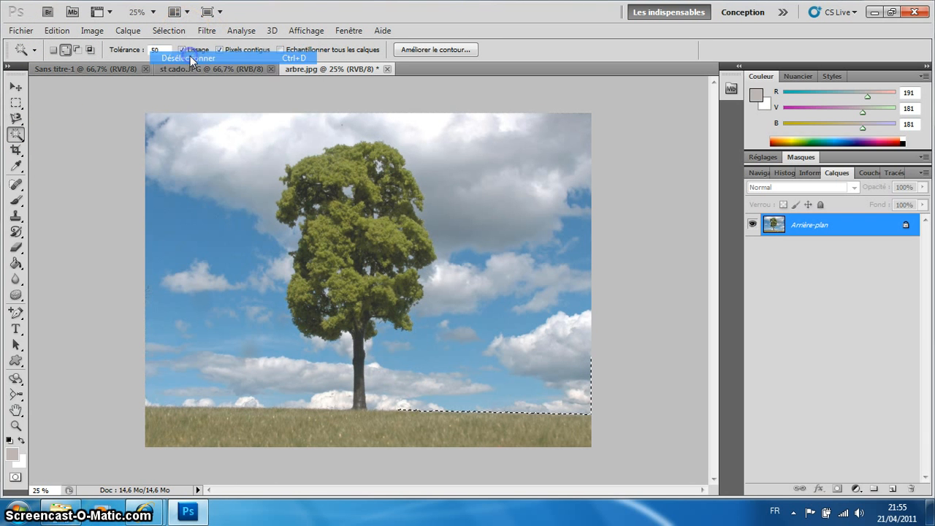
right_click(18, 136)
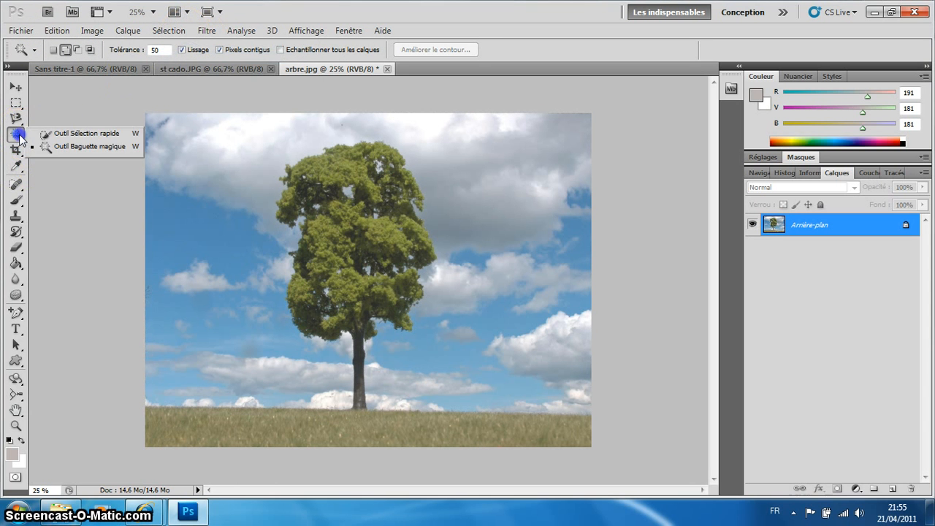
click(82, 147)
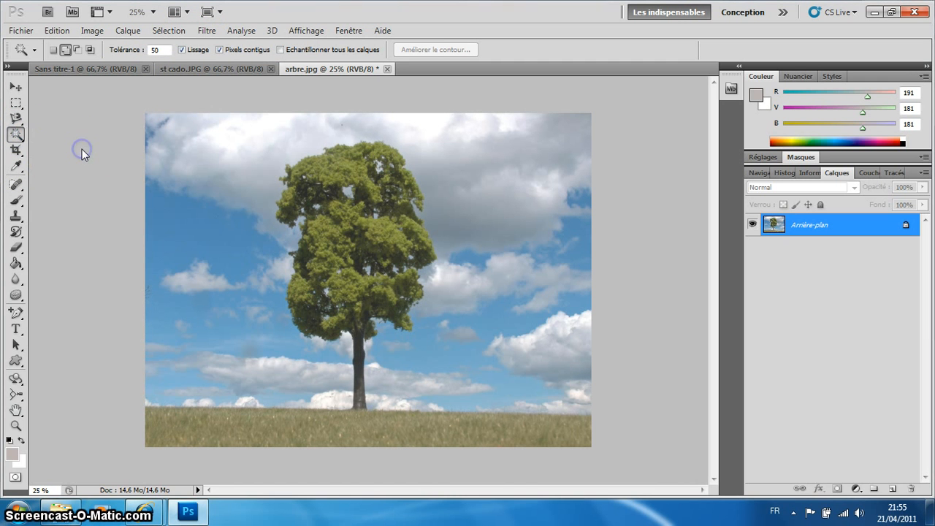
click(159, 50)
text(30)
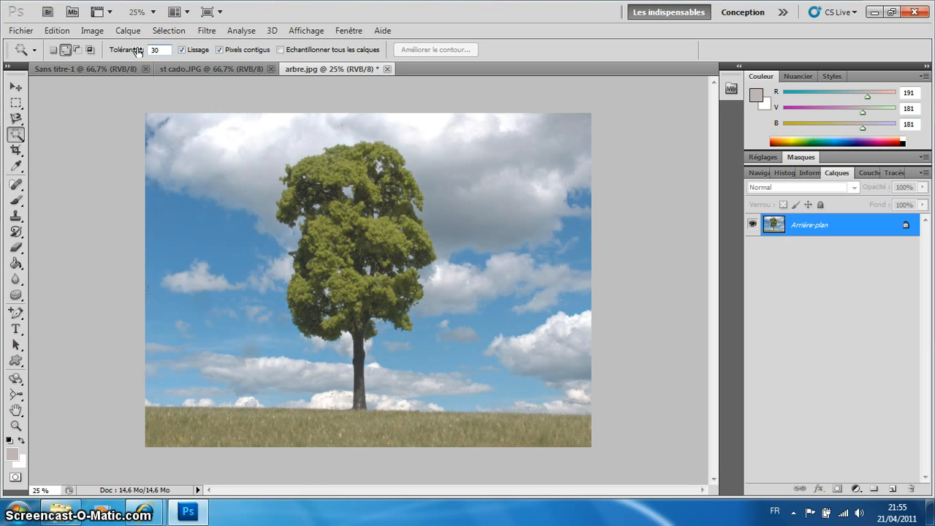
- Select the blue sky left of the tree with the Magic Wand and add the cloud areas above and beside the crown
click(157, 192)
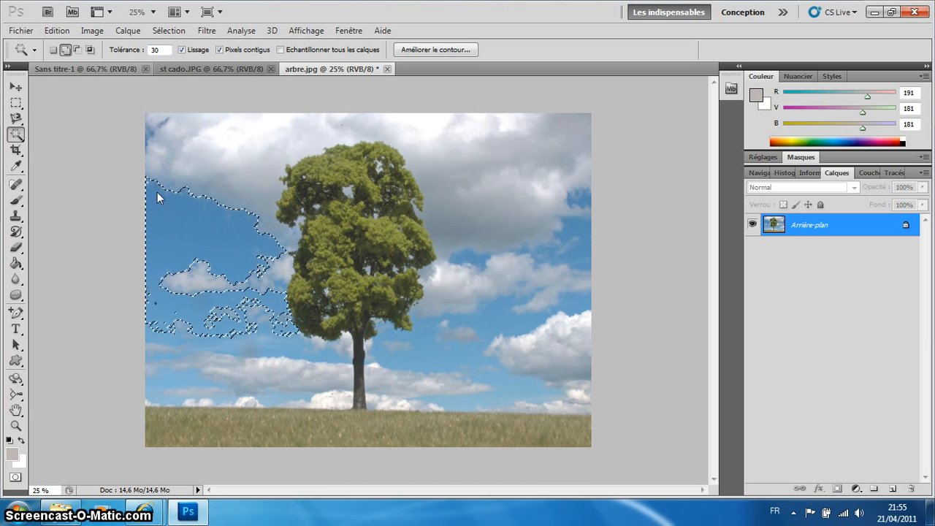
click(182, 154)
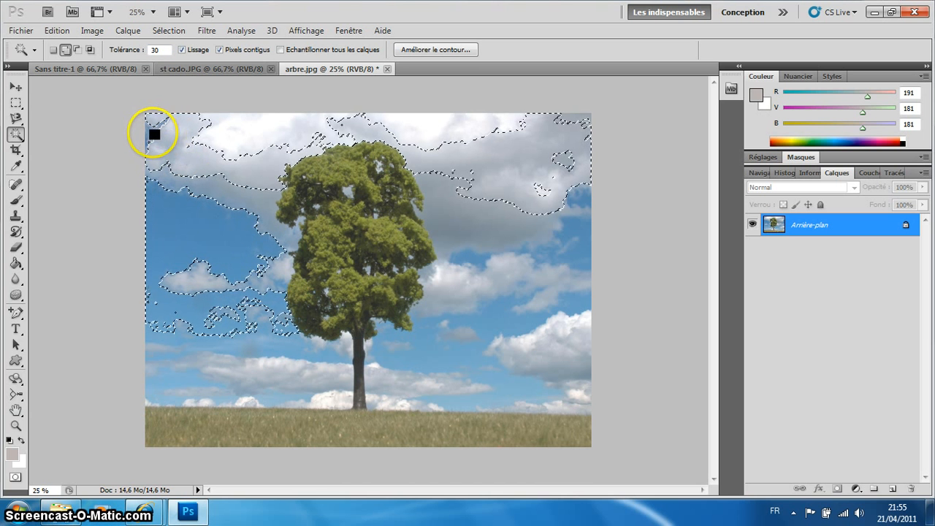
click(151, 132)
click(248, 147)
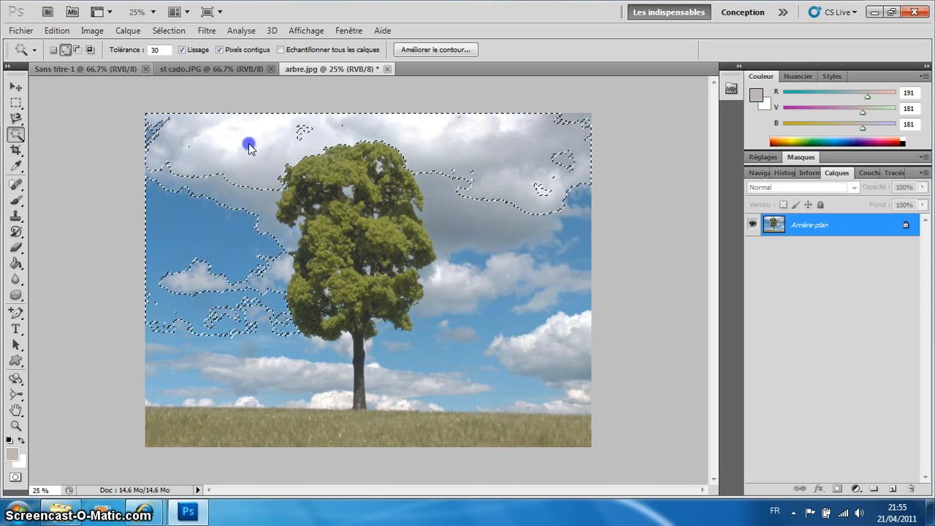
click(248, 199)
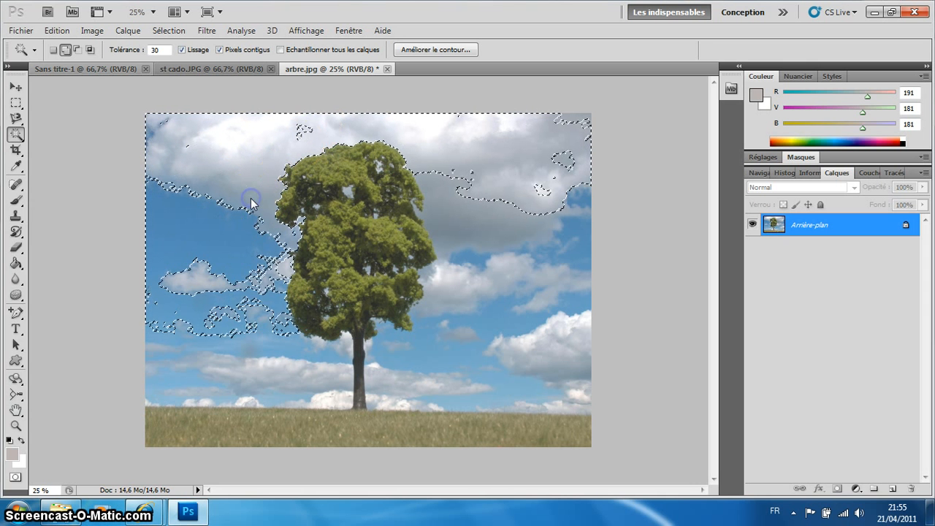
- Add the lower blue sky and the cloud bands between the photo's left edge and the trunk to the selection
click(231, 314)
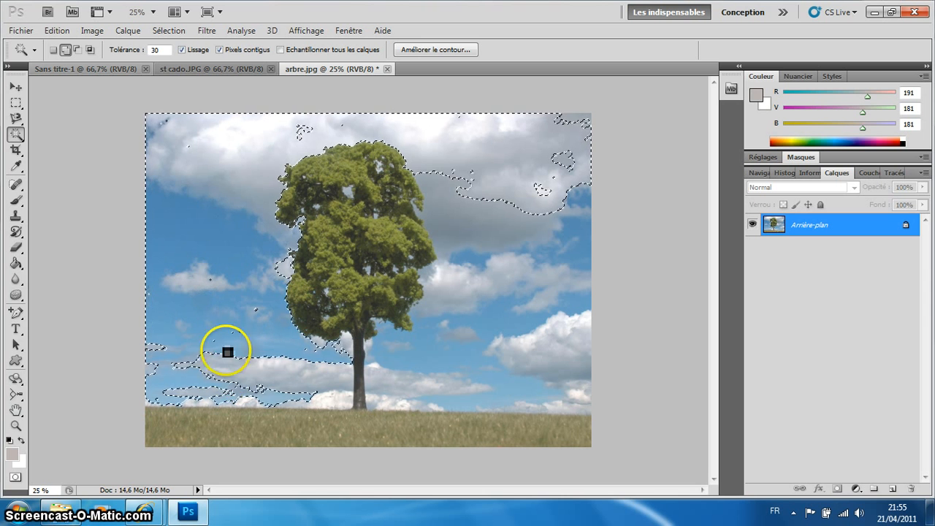
click(149, 373)
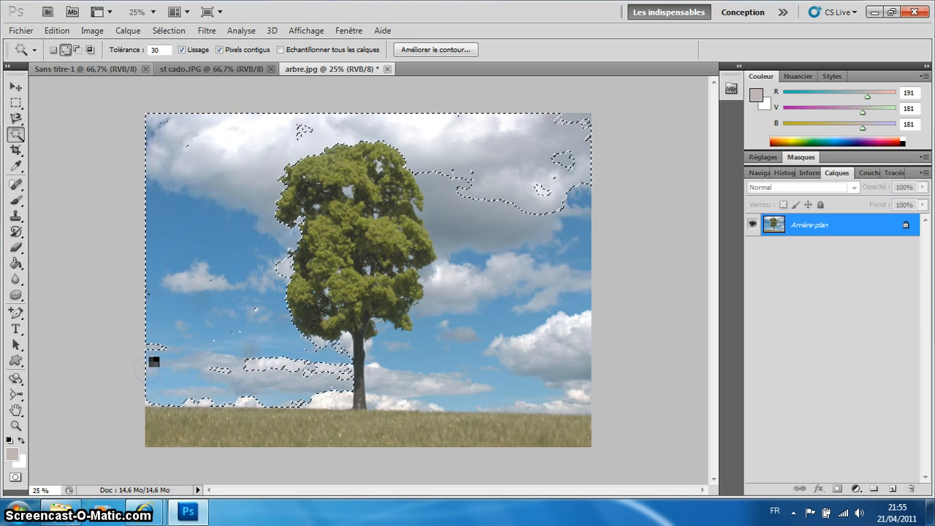
click(153, 347)
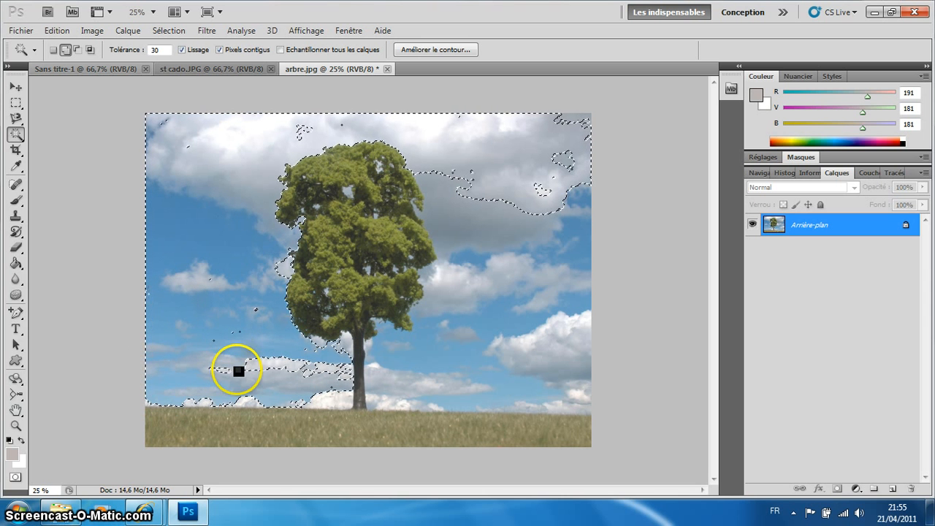
click(263, 365)
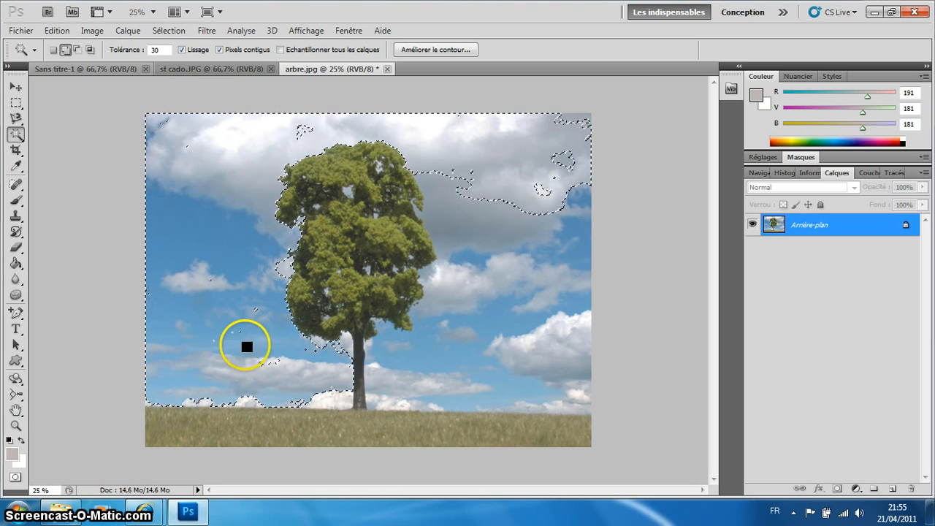
- Add the leftover cloud patches beside the crown's left edge, above the horizon and beneath the crown to the selection
click(286, 271)
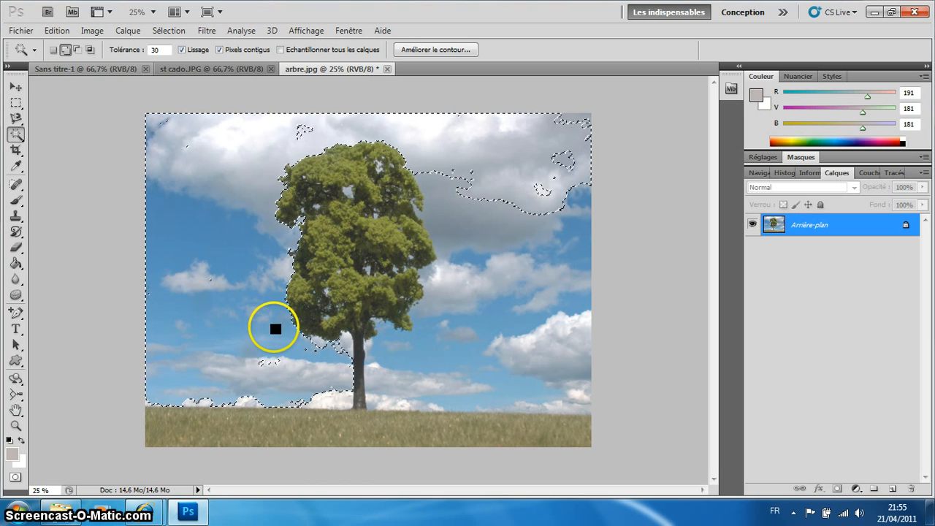
click(263, 362)
click(239, 405)
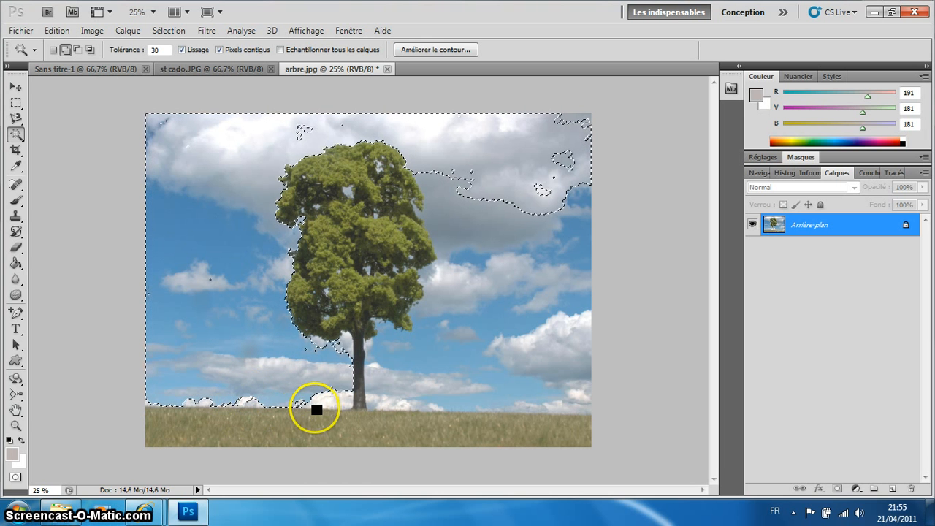
click(346, 352)
- Add the dark cloud and the blue sky patches to the right of the crown to the selection
click(496, 179)
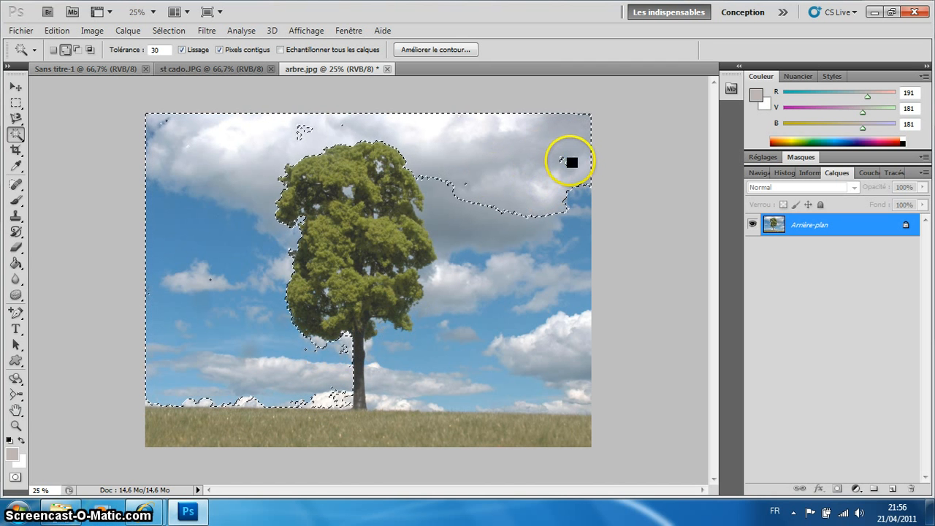
click(546, 257)
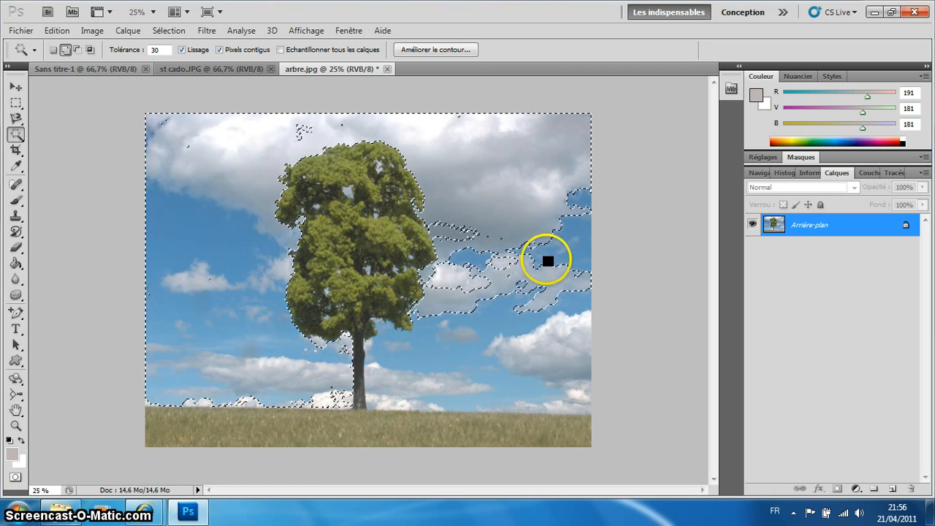
click(588, 200)
click(578, 241)
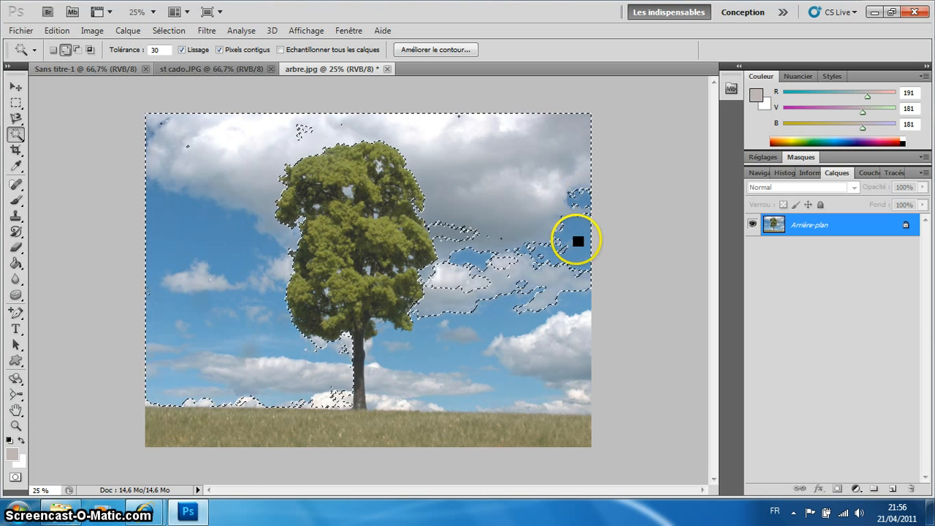
click(482, 243)
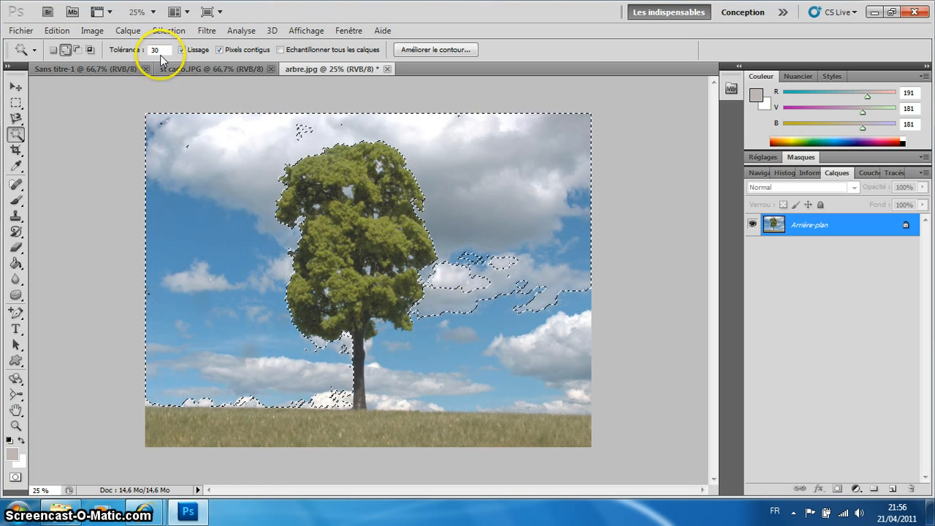
- Set the Magic Wand tolerance to 50 and add the clouds and lower sky right of the tree down to the horizon
click(137, 50)
text(5)
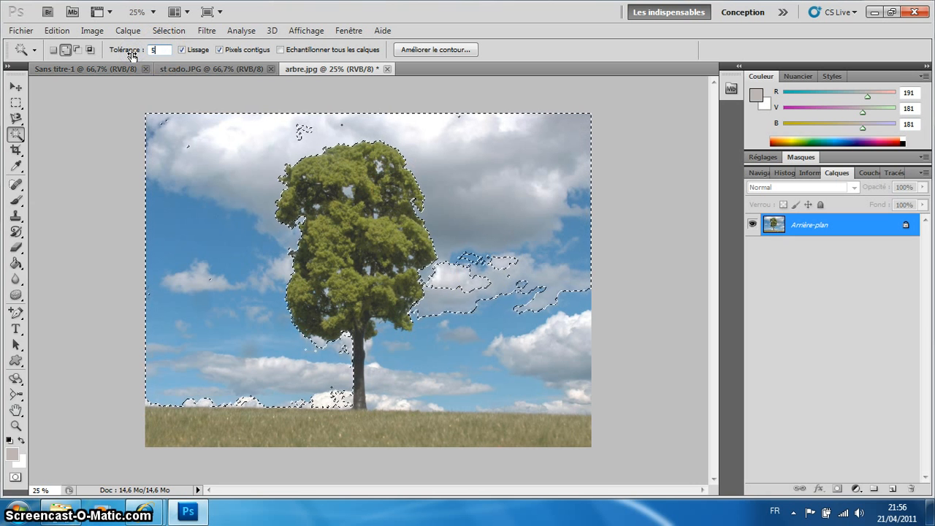
text(0)
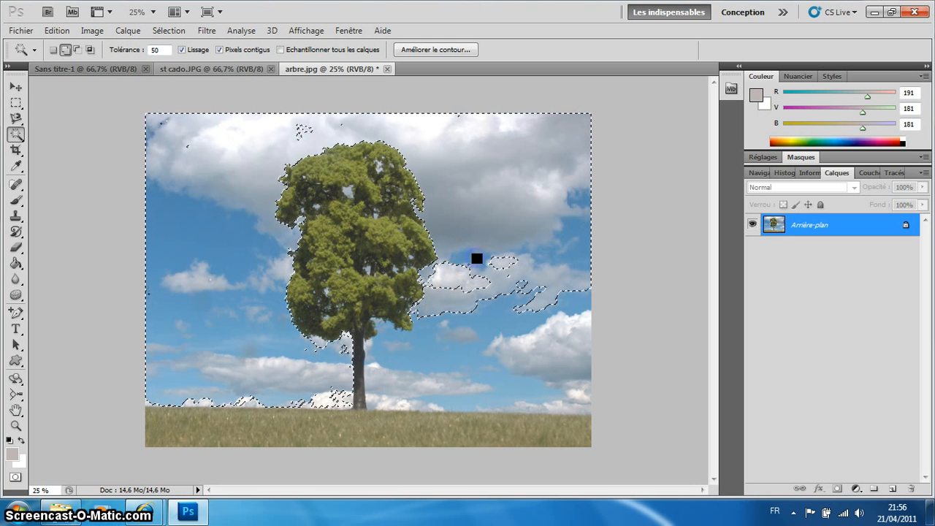
click(543, 297)
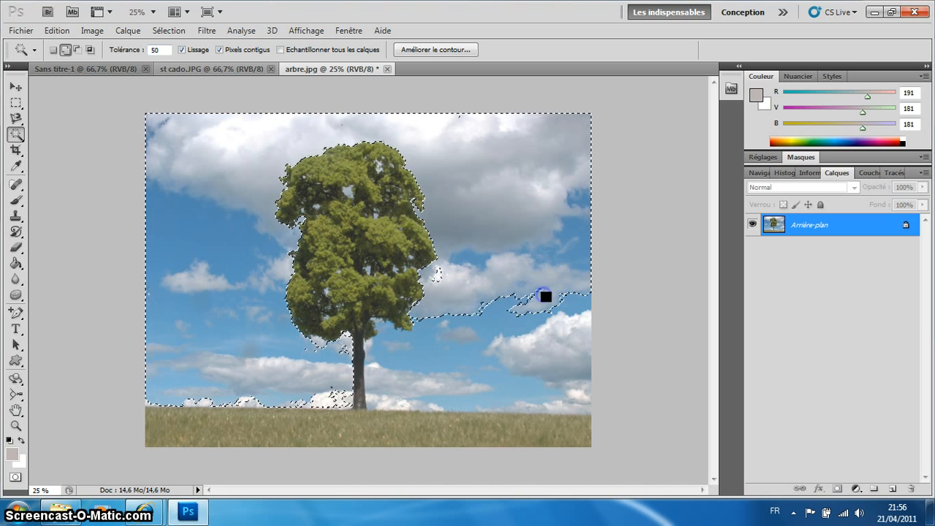
click(463, 328)
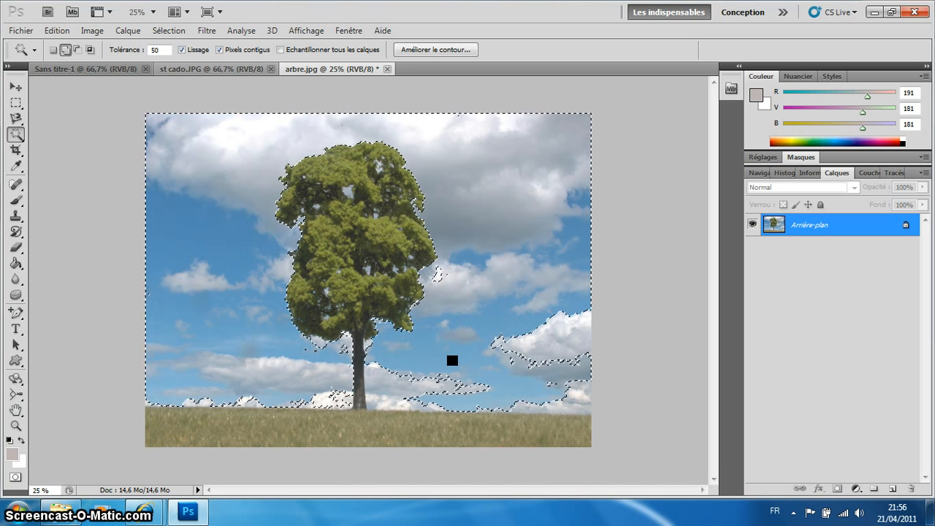
click(407, 382)
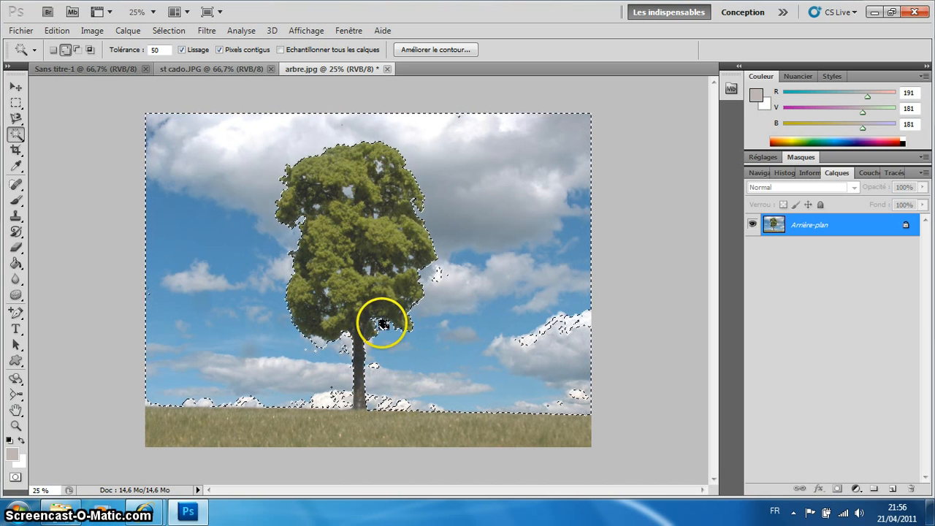
- Add the remaining bright cloud areas near the photo's lower right edge to the selection
click(579, 331)
click(575, 266)
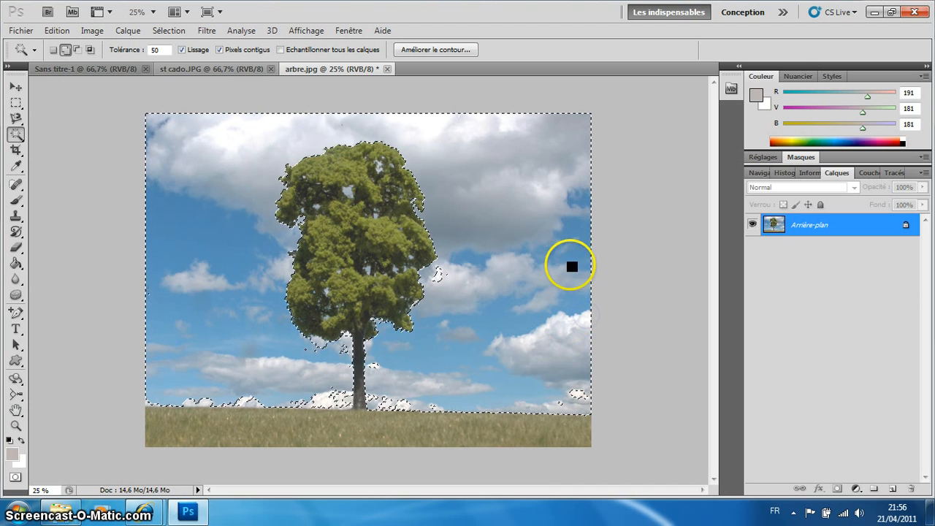
click(587, 343)
click(578, 391)
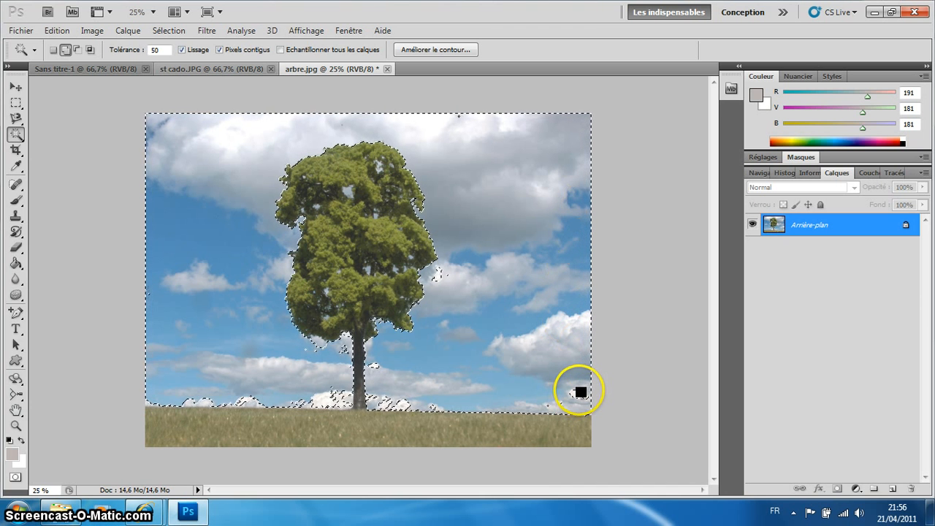
- Add the unselected cloud patches on the horizon right of the trunk and directly beneath the crown
click(404, 401)
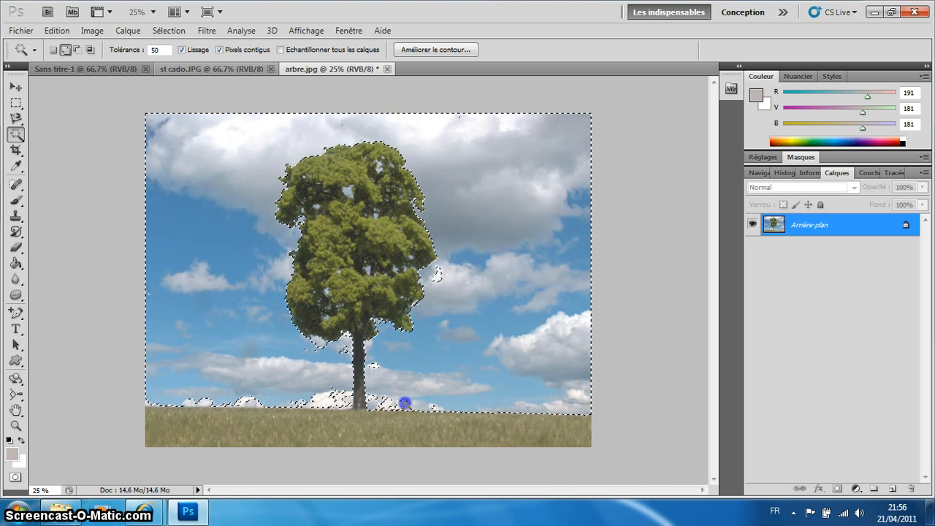
click(371, 361)
click(339, 349)
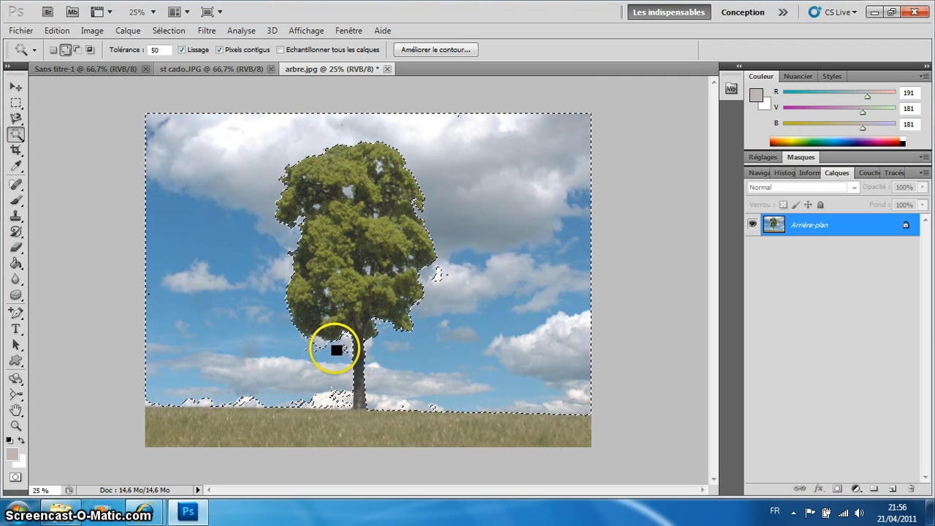
click(324, 342)
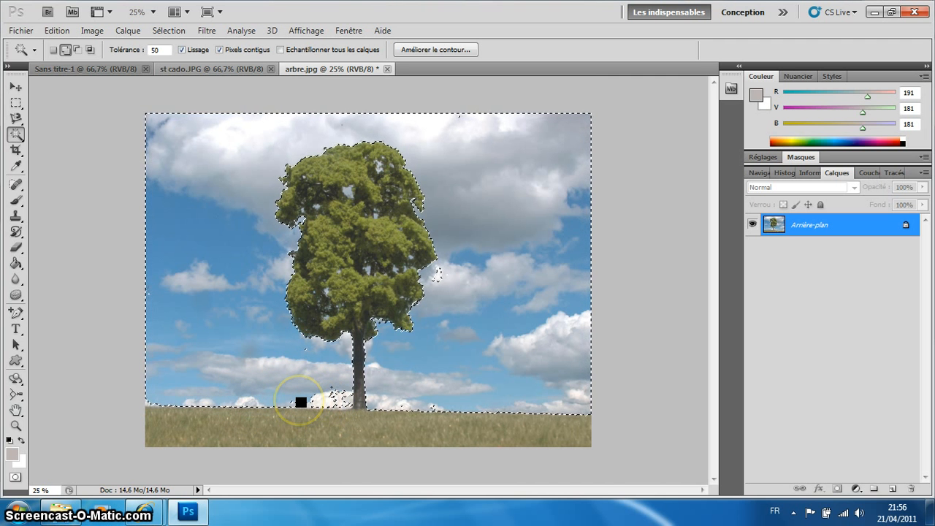
- At 50% zoom, add the small leftover cloud spots beside the crown, below it and along the horizon left of the trunk
key(ctrl+plus)
key(ctrl+plus)
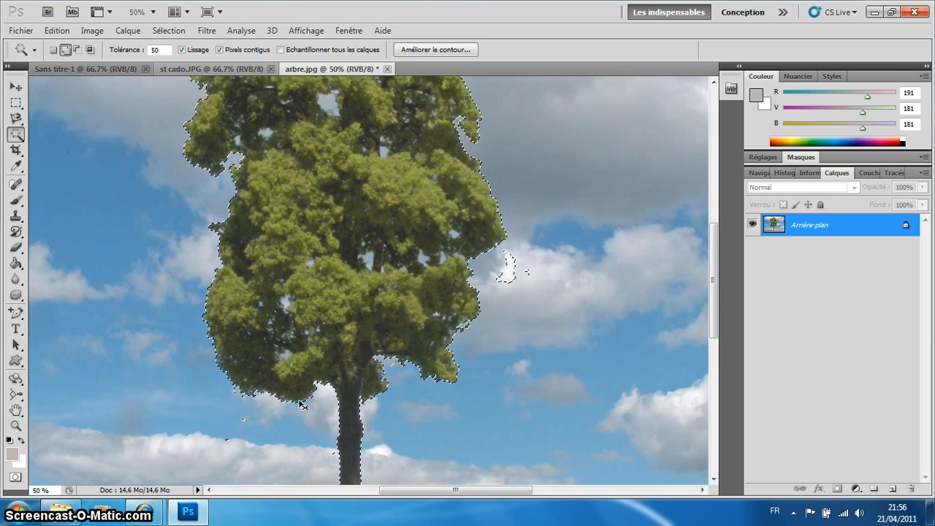
click(511, 272)
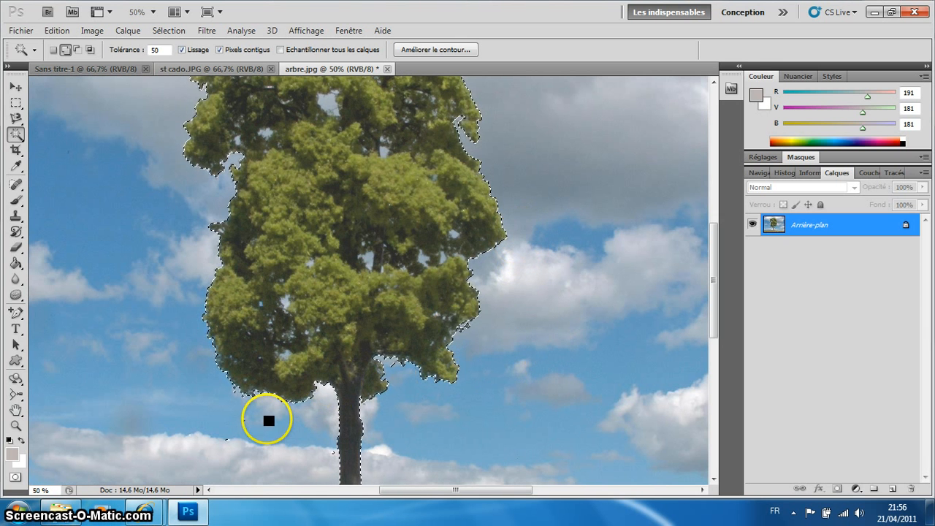
click(245, 413)
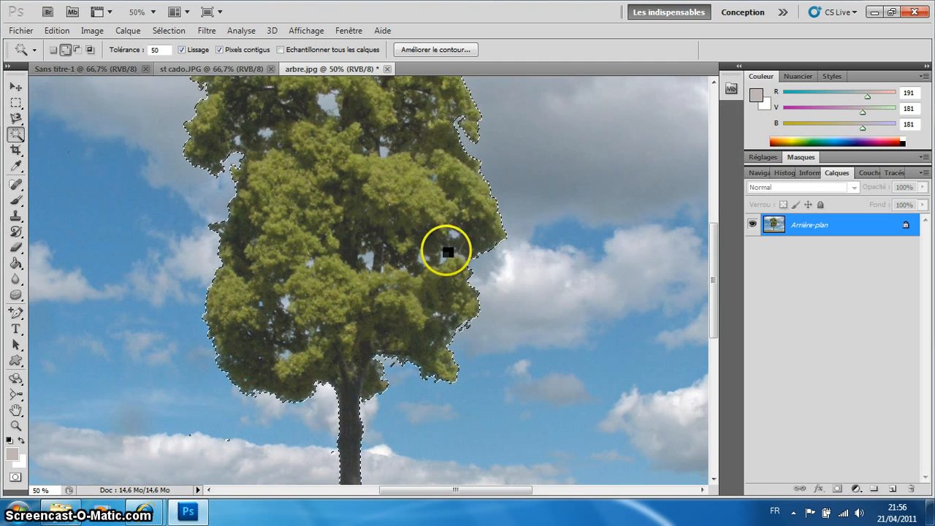
drag(713, 280, 714, 327)
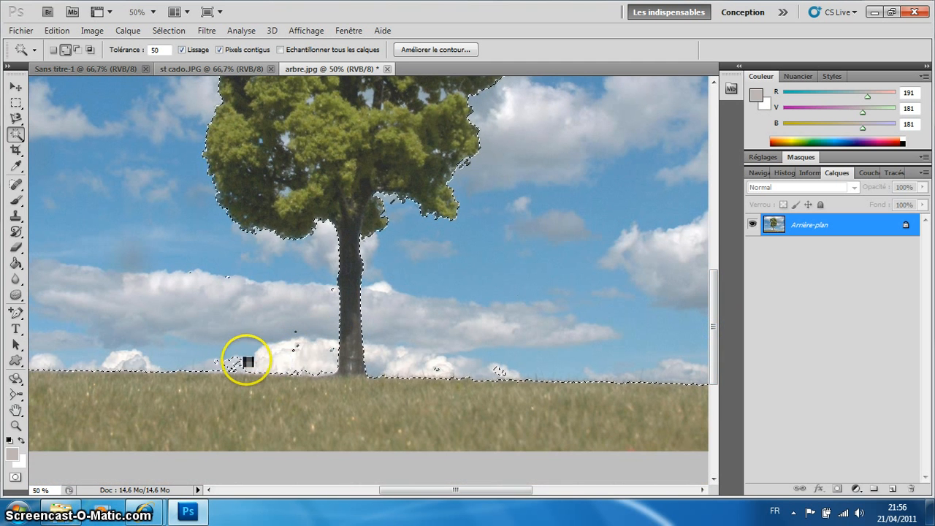
click(237, 361)
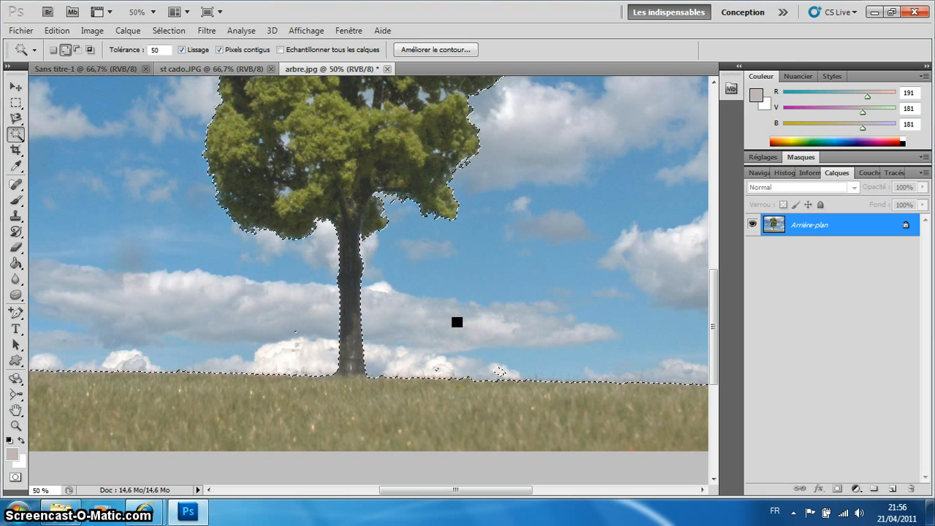
- Add the larger sky gaps showing through the upper, middle and lower foliage of the crown to the selection
drag(713, 284, 703, 211)
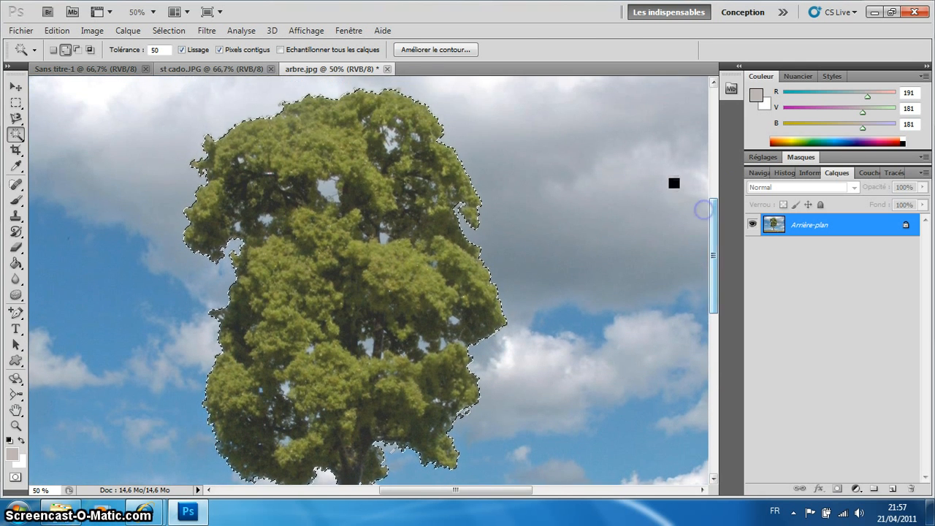
click(66, 49)
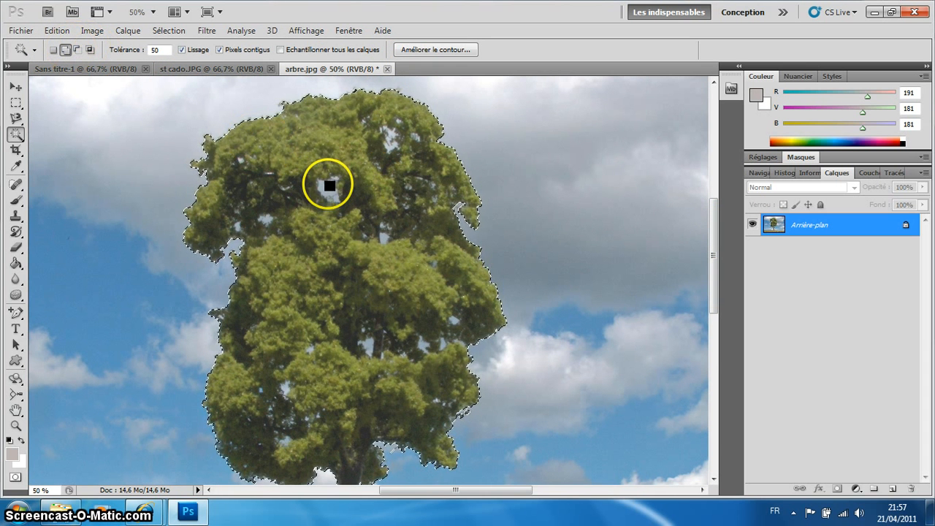
mouse_move(331, 188)
mouse_down()
mouse_move(361, 197)
mouse_move(386, 235)
mouse_up()
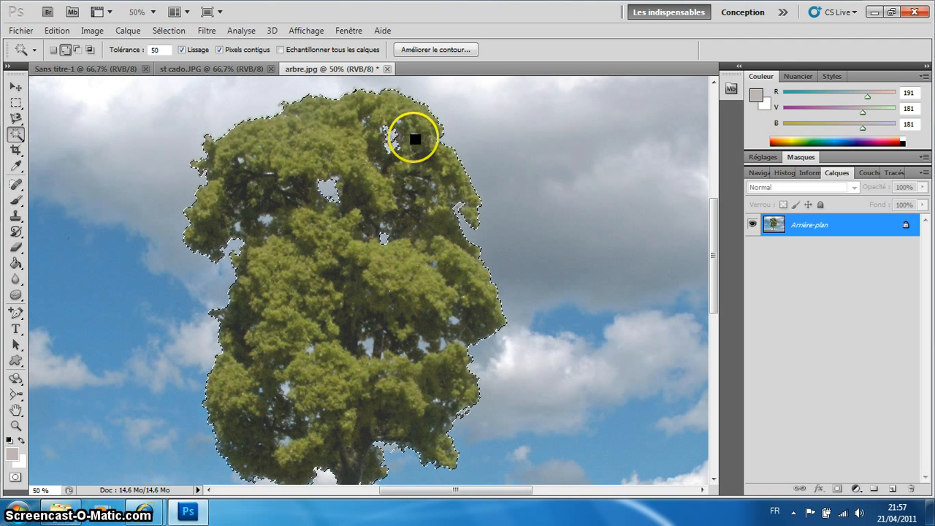
drag(416, 135, 360, 320)
click(370, 342)
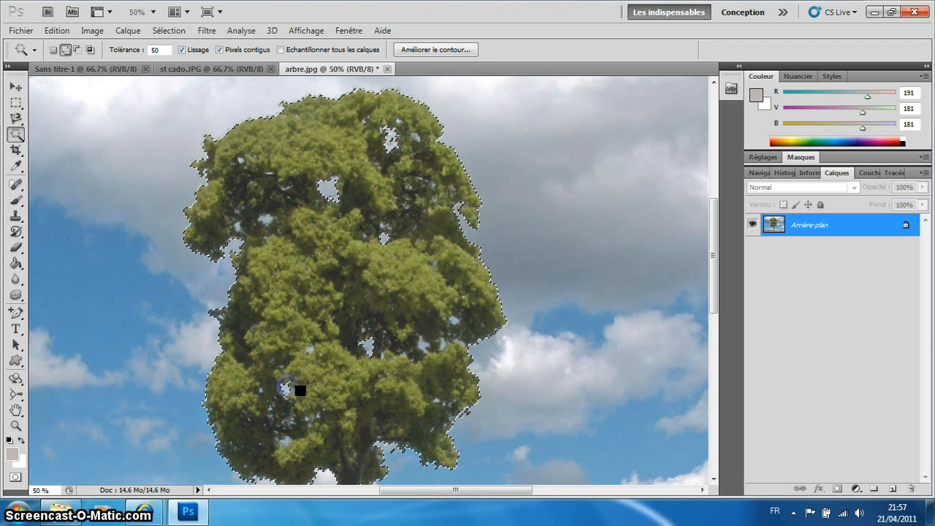
- Try to add the small sky gaps in the crown's right half, and undo the last Magic Wand selection
click(453, 315)
click(444, 305)
click(382, 217)
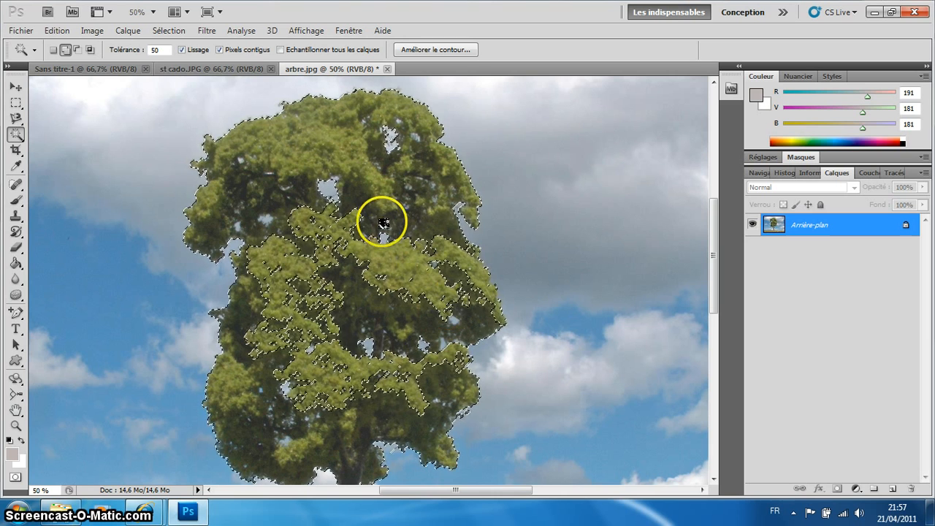
click(167, 50)
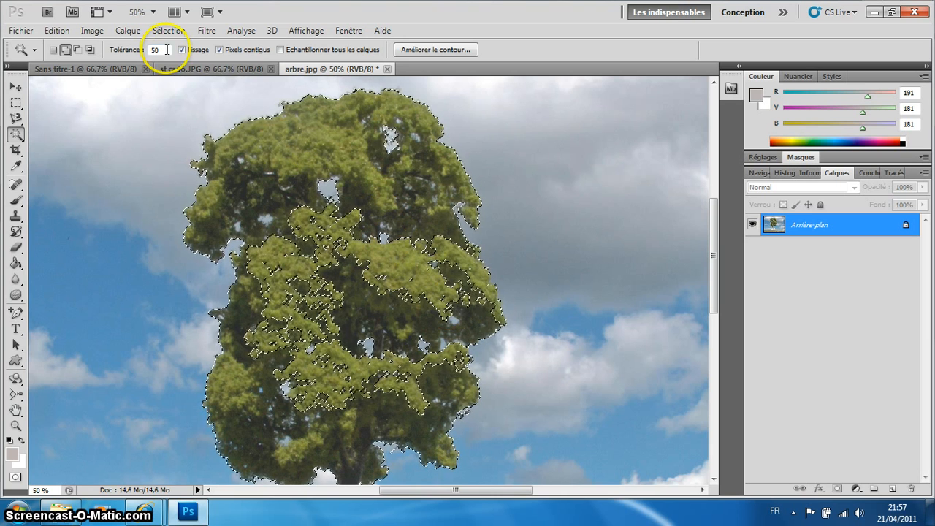
click(64, 30)
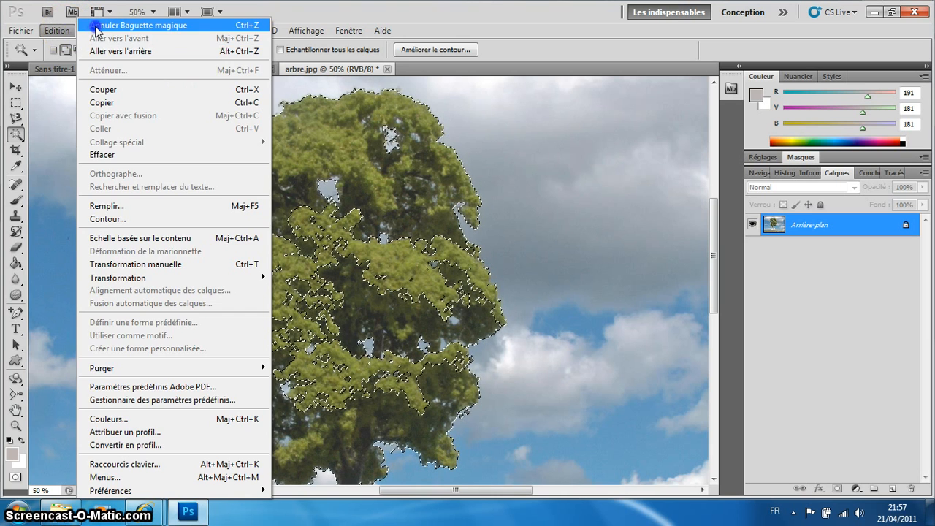
click(95, 26)
click(316, 188)
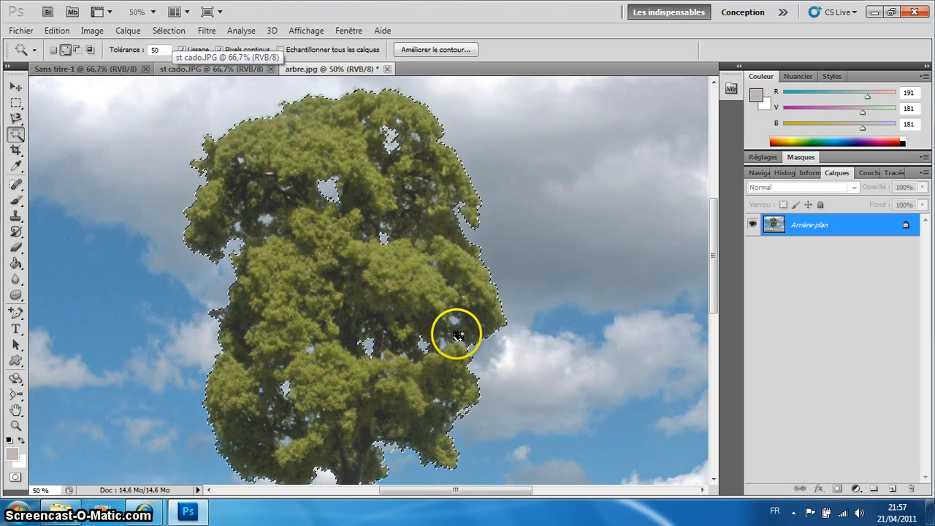
- Lower the Magic Wand tolerance to 20 and try to add the small sky gap in the crown's right half
click(164, 51)
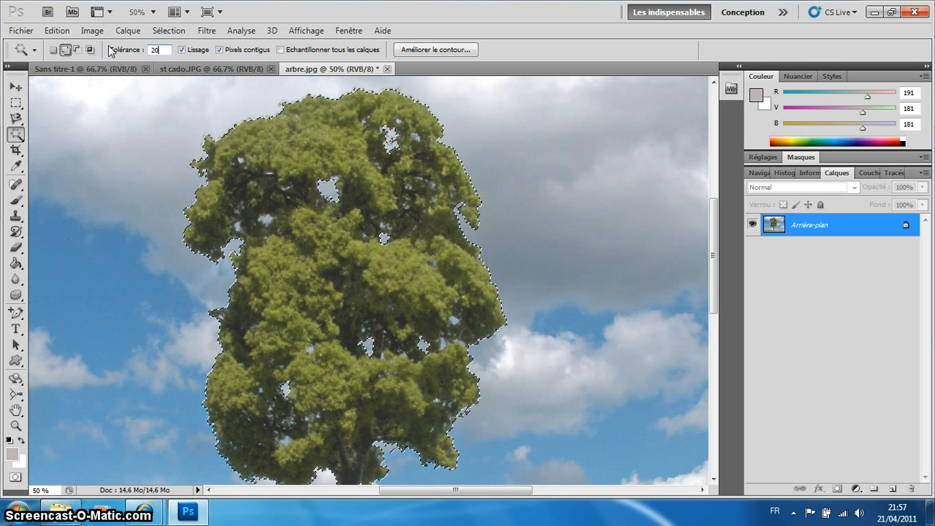
click(454, 325)
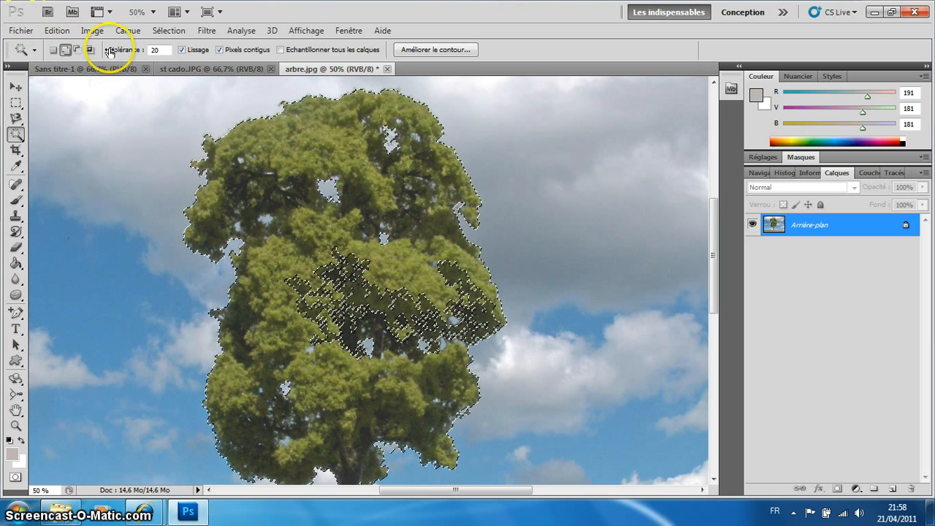
- Subtract the wrongly selected dark foliage in the middle and right of the crown from the selection with the Magic Wand
click(78, 50)
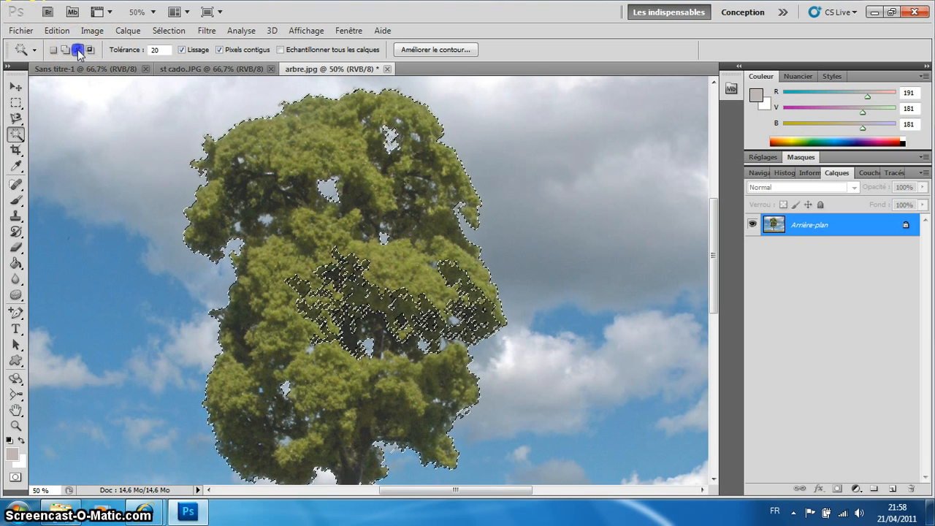
click(367, 282)
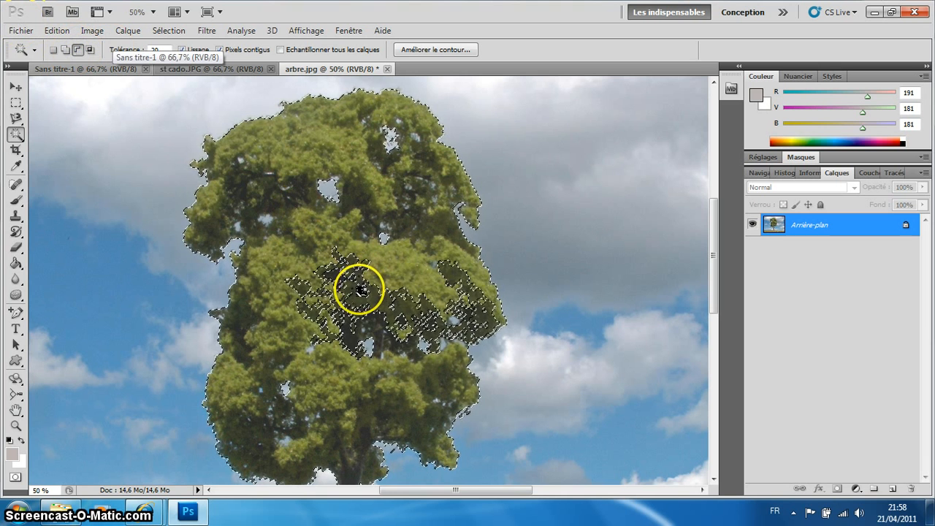
click(324, 290)
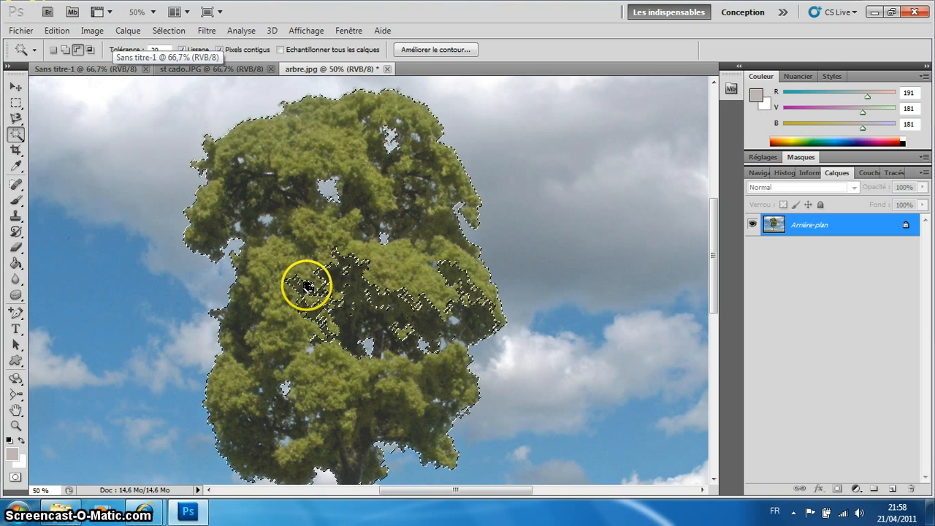
click(303, 284)
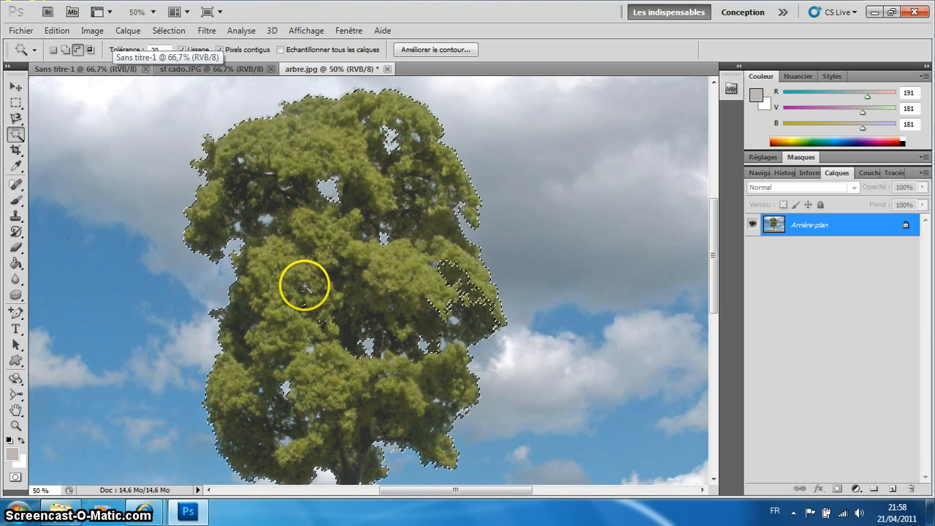
click(453, 269)
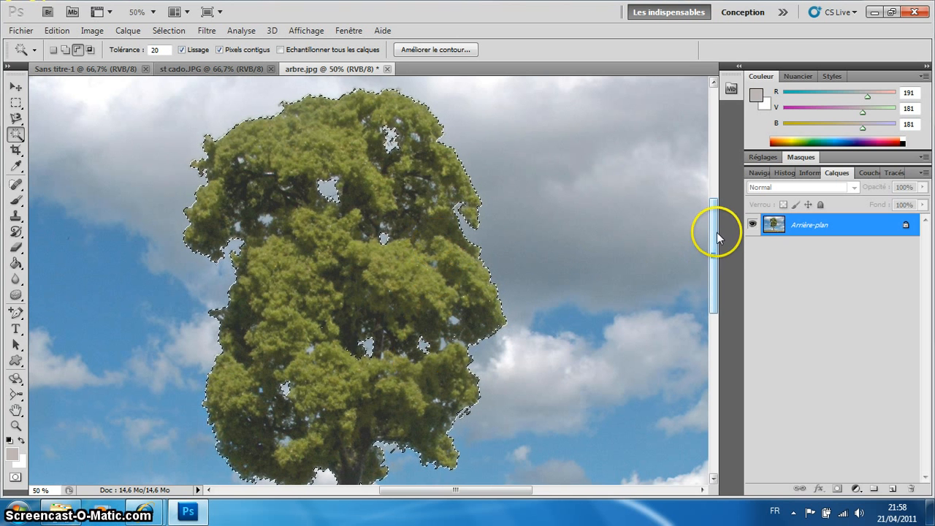
drag(717, 233, 685, 192)
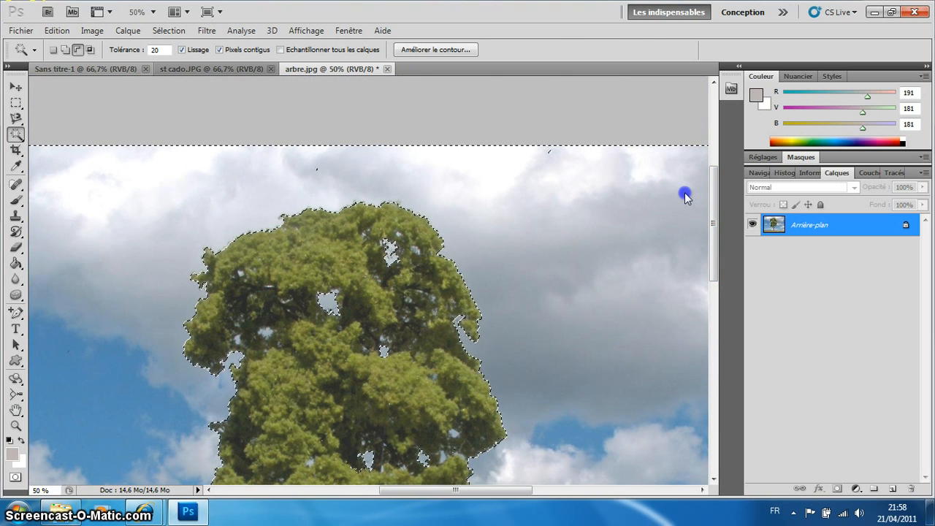